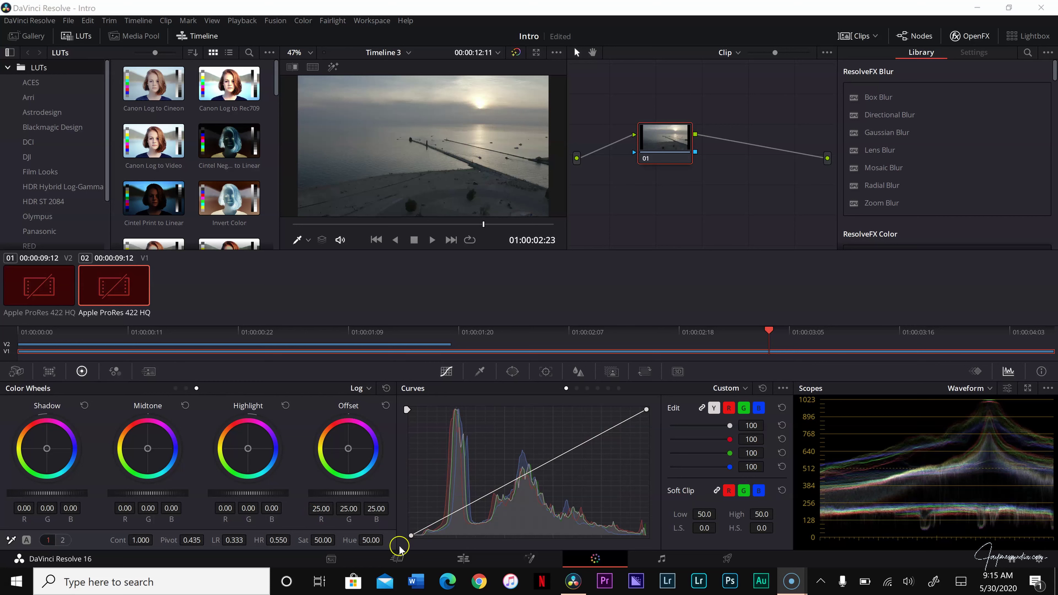
# - Shift the luma curve's black point right, drop the white point slightly, and add a lowered midpoint
pyautogui.moveTo(410, 537)
pyautogui.mouseDown()
pyautogui.moveTo(431, 545)
pyautogui.moveTo(417, 541)
pyautogui.mouseUp()
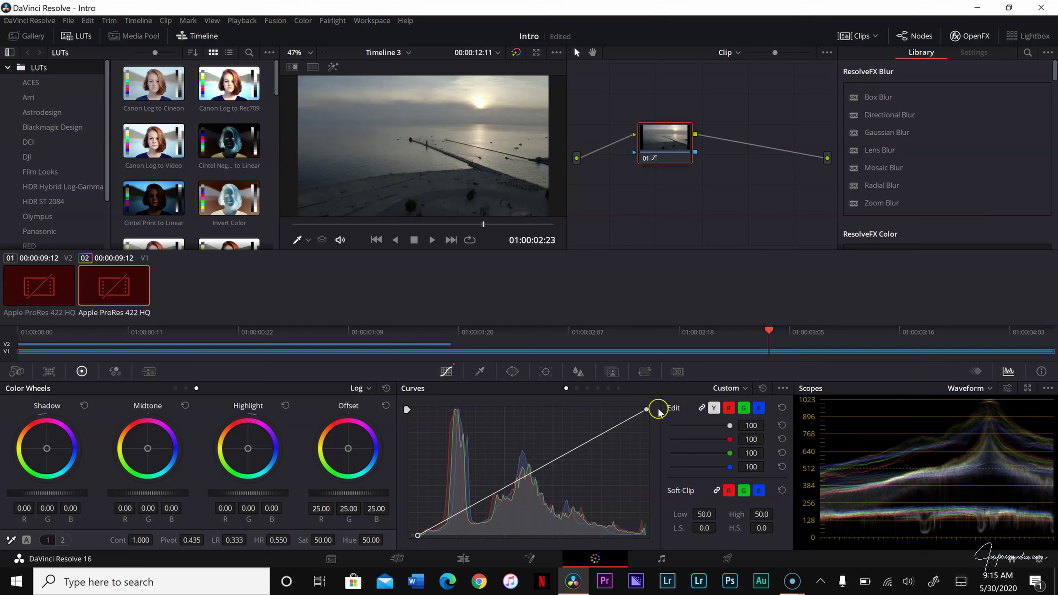
pyautogui.moveTo(647, 411); pyautogui.dragTo(647, 418)
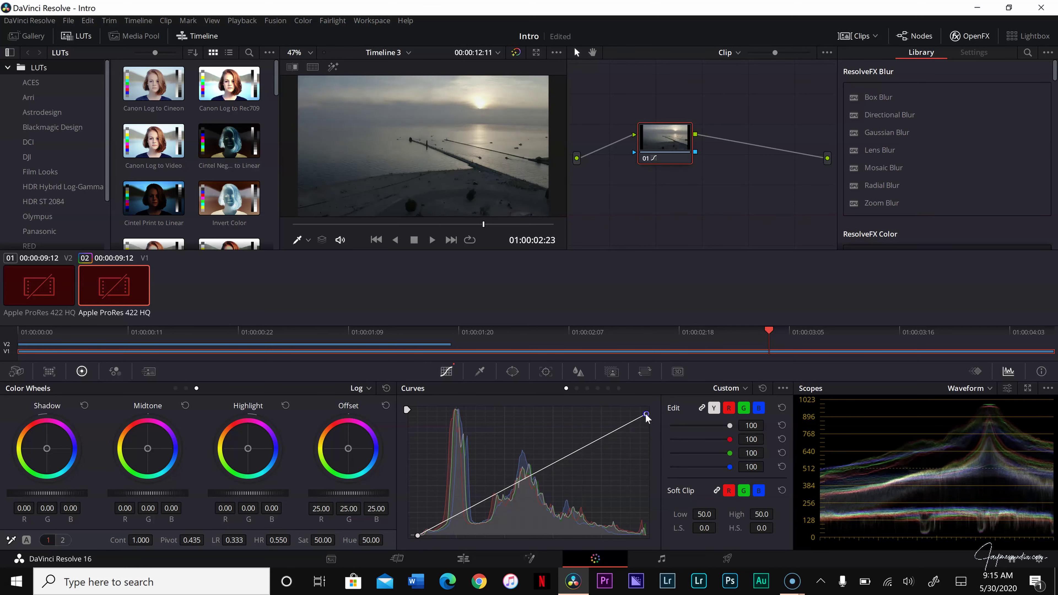
pyautogui.click(532, 474)
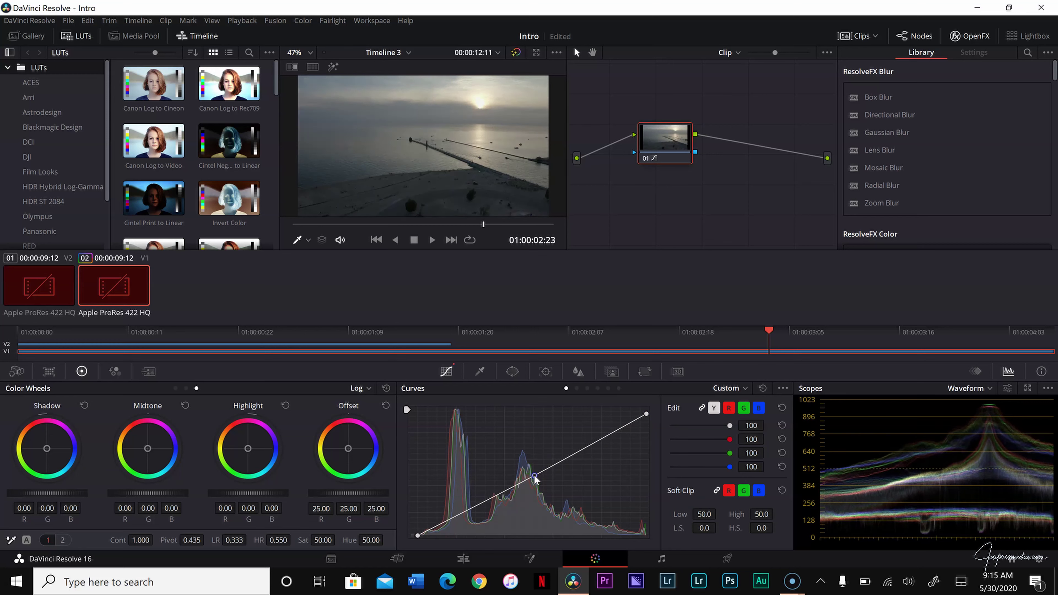
pyautogui.moveTo(536, 480); pyautogui.dragTo(536, 482)
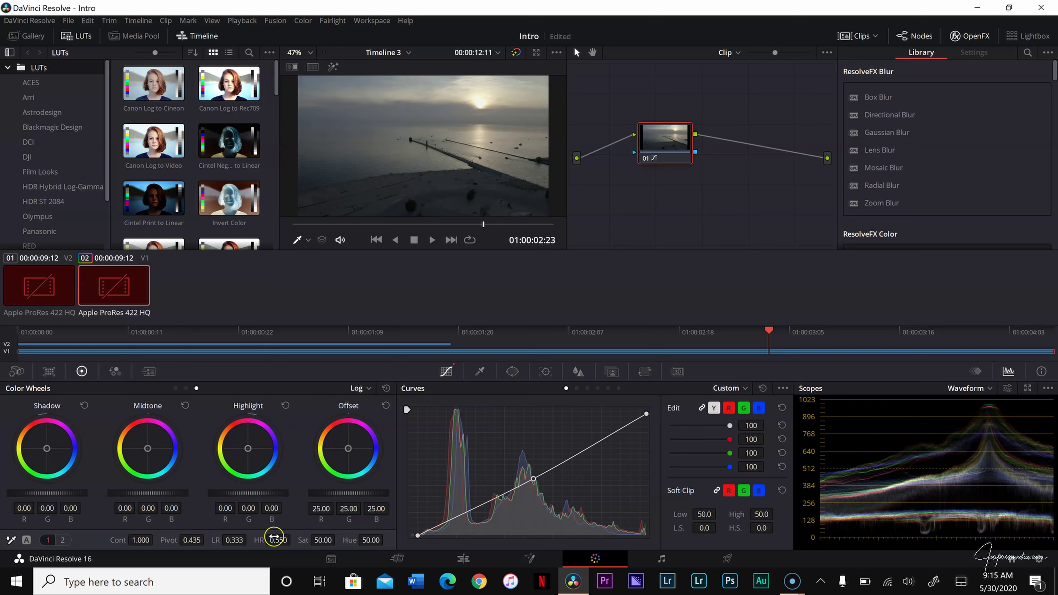
pyautogui.click(186, 388)
# - In the RGB Mixer, set Red Output R, Green Output G and Blue Output B to 2.00
pyautogui.click(175, 388)
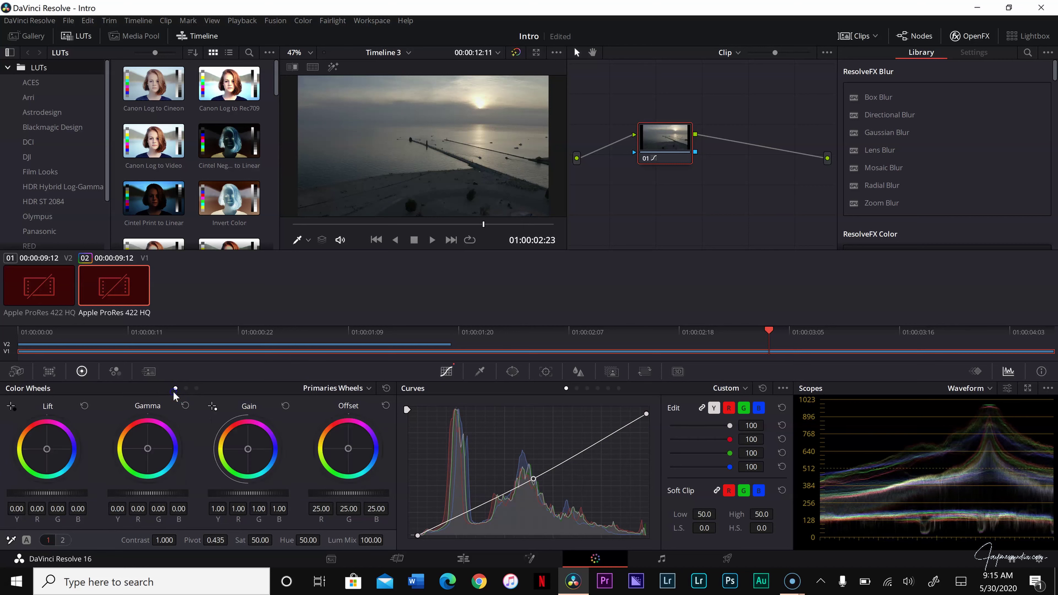
pyautogui.click(196, 388)
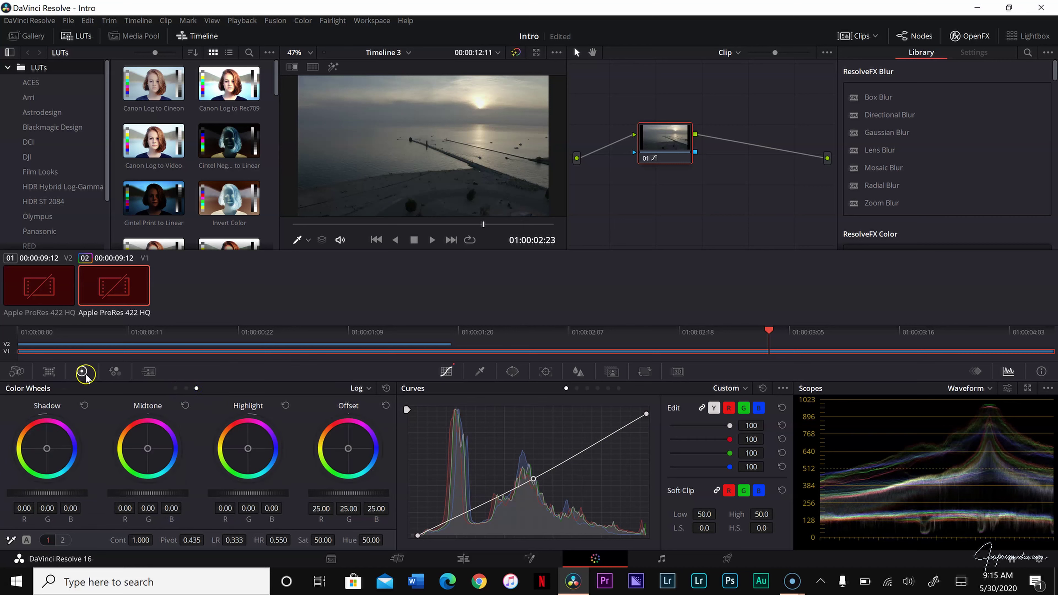
pyautogui.click(115, 371)
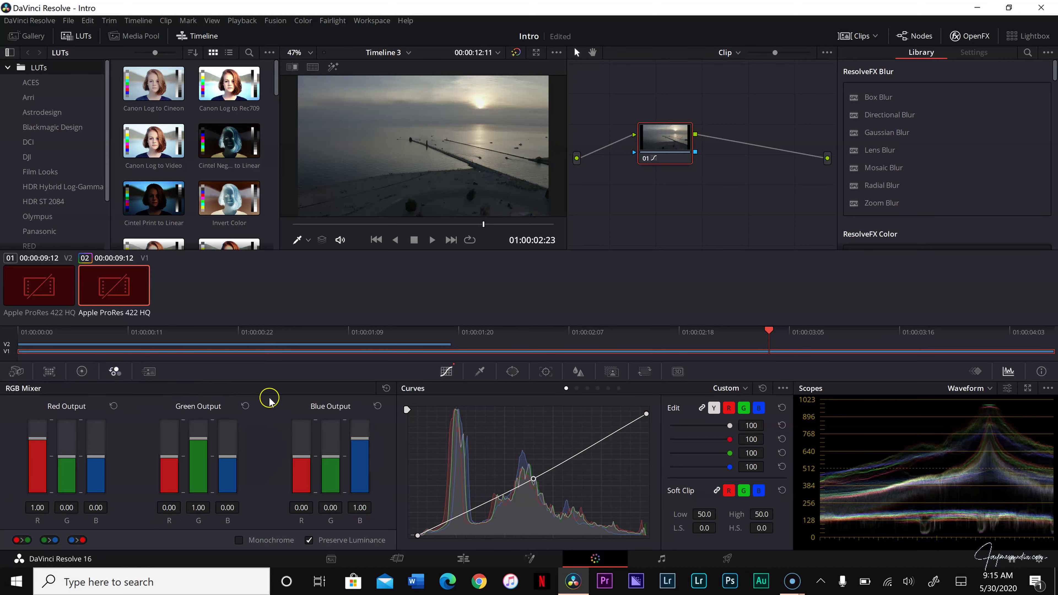
pyautogui.click(30, 452)
pyautogui.click(42, 423)
pyautogui.moveTo(193, 449); pyautogui.dragTo(208, 385)
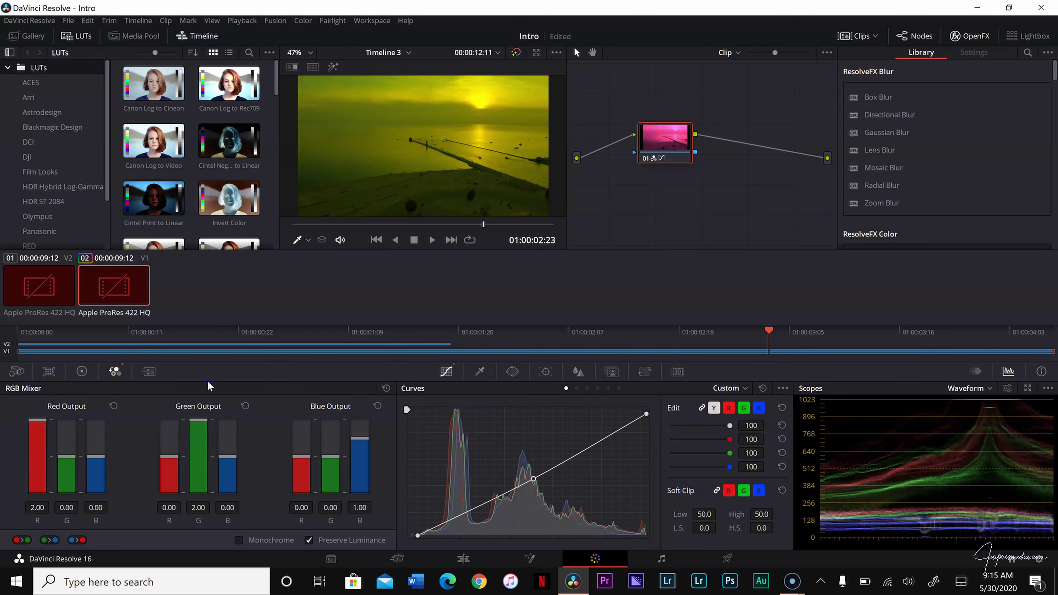
pyautogui.moveTo(369, 484); pyautogui.dragTo(380, 367)
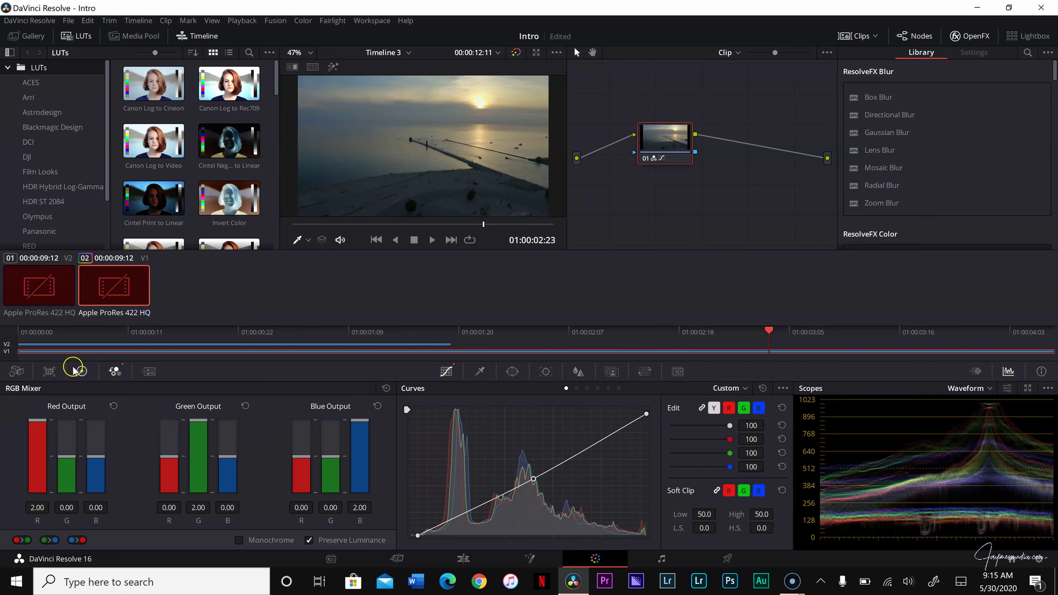
pyautogui.click(82, 371)
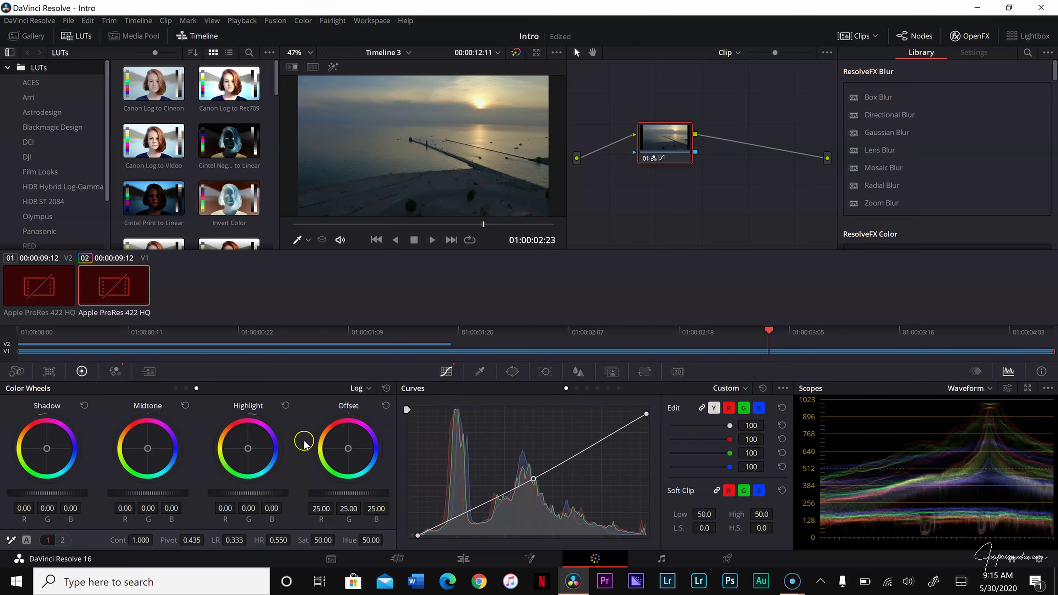
# - Switch to Primaries Wheels, enlarge the viewer, then set Saturation 70.00 and Contrast 1.136
pyautogui.click(361, 388)
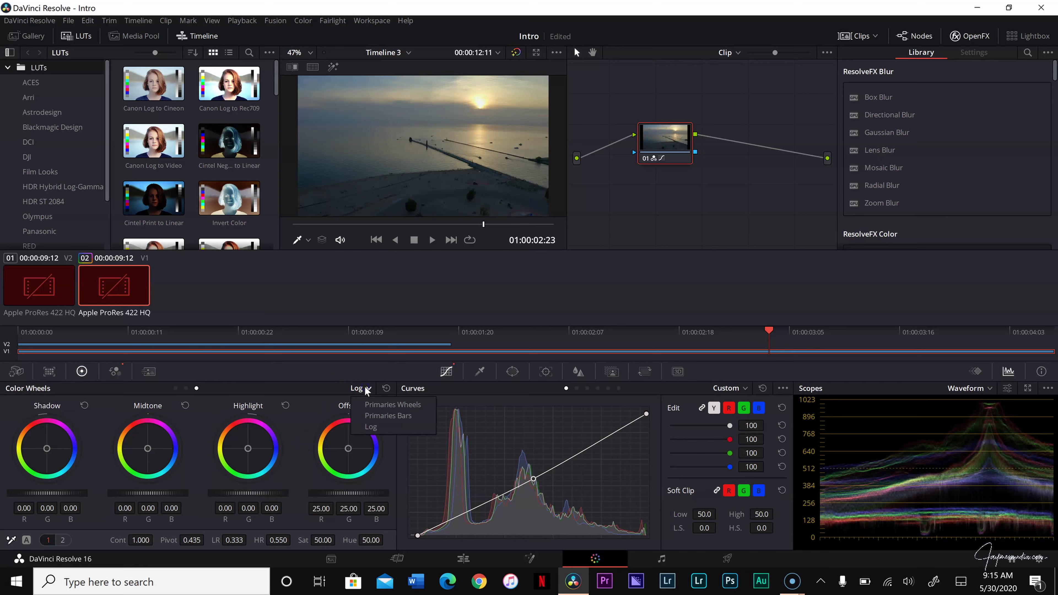
pyautogui.click(381, 404)
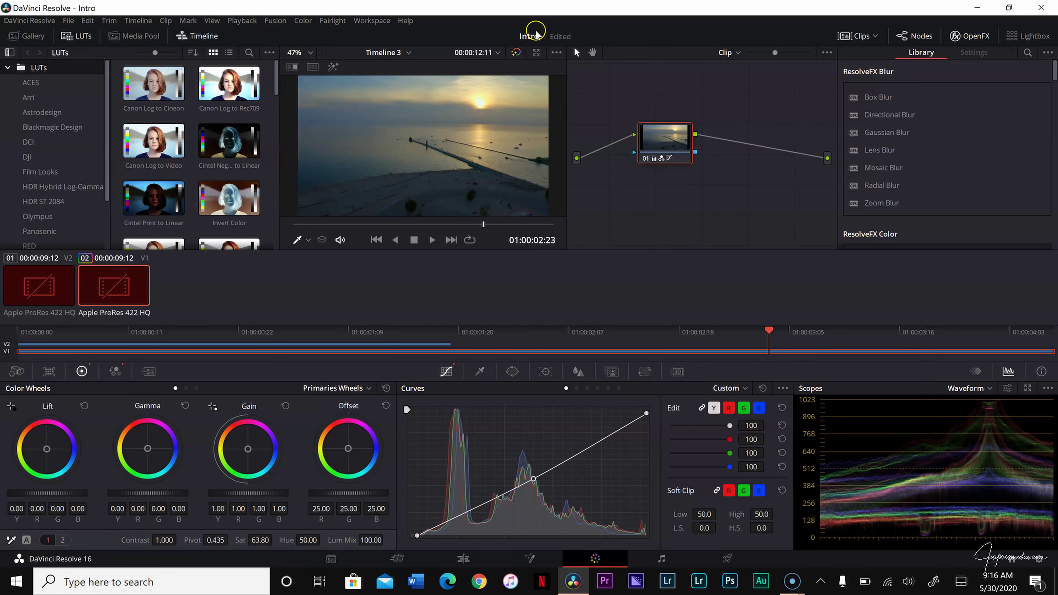
pyautogui.click(536, 52)
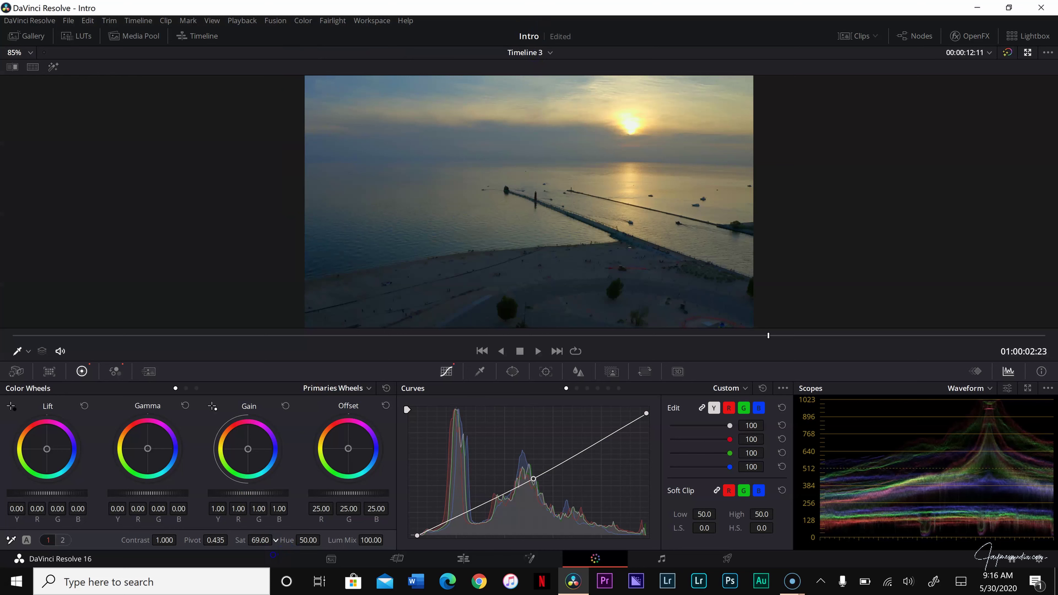
pyautogui.moveTo(276, 540); pyautogui.dragTo(275, 539)
pyautogui.moveTo(164, 540); pyautogui.dragTo(201, 558)
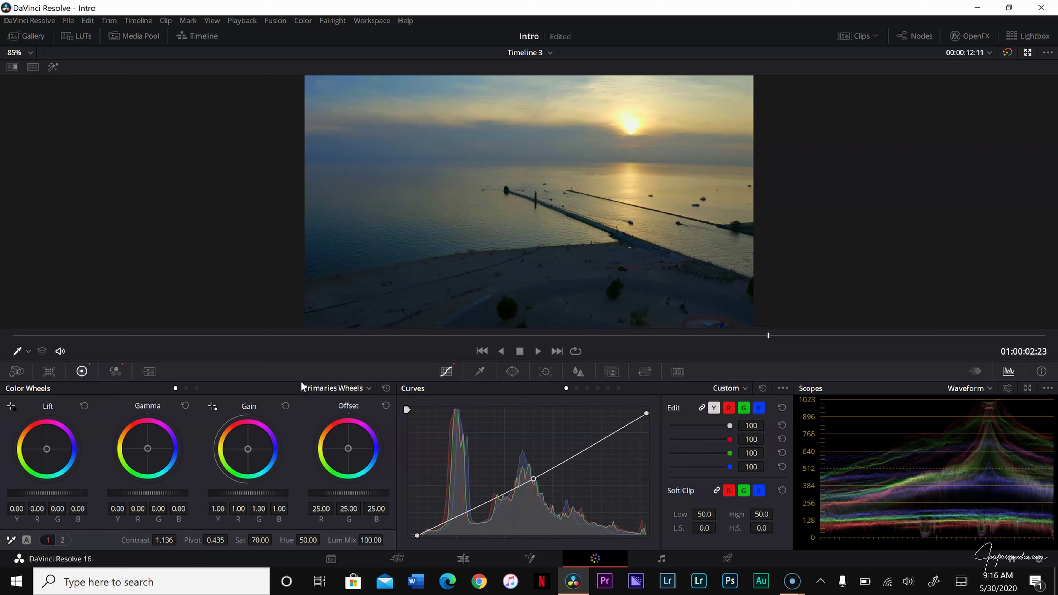
pyautogui.click(63, 540)
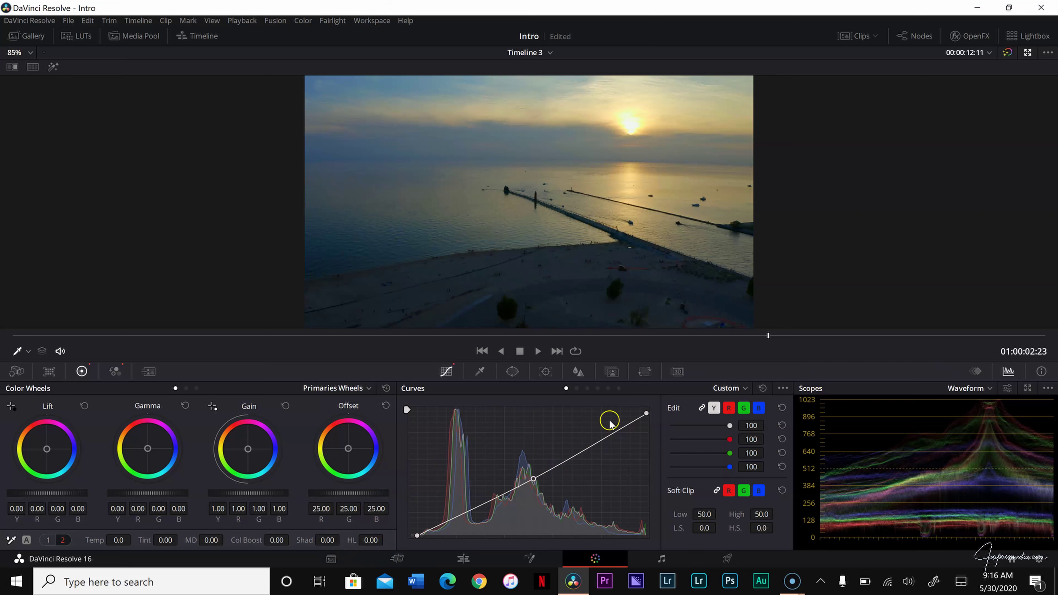
# - Pull the luma curve's top-right white point down a little
pyautogui.moveTo(649, 415); pyautogui.dragTo(655, 422)
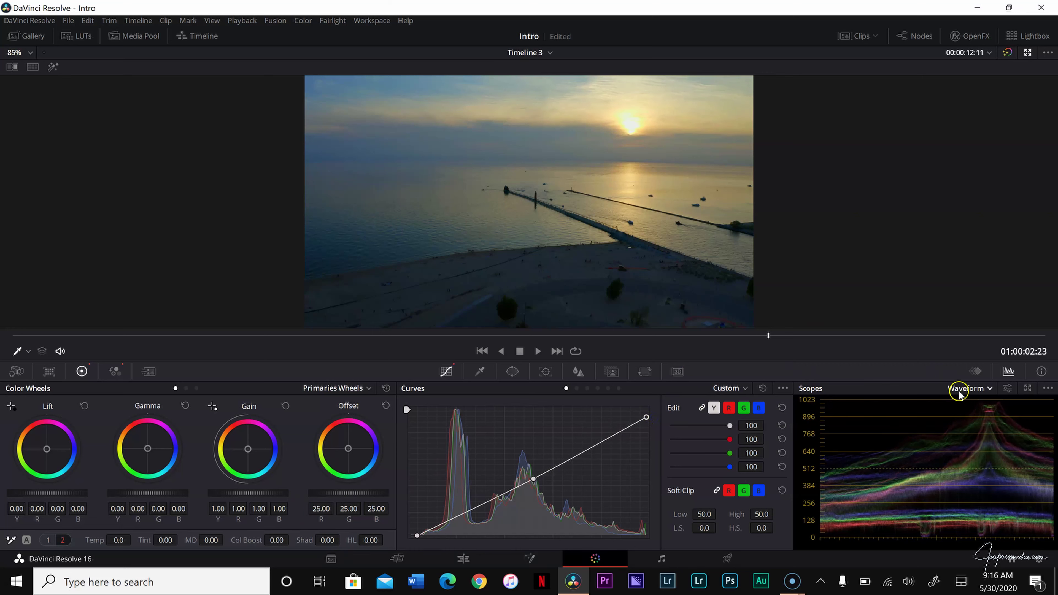
# - Add a serial node after node 01 in the normal Color page layout
pyautogui.click(1027, 54)
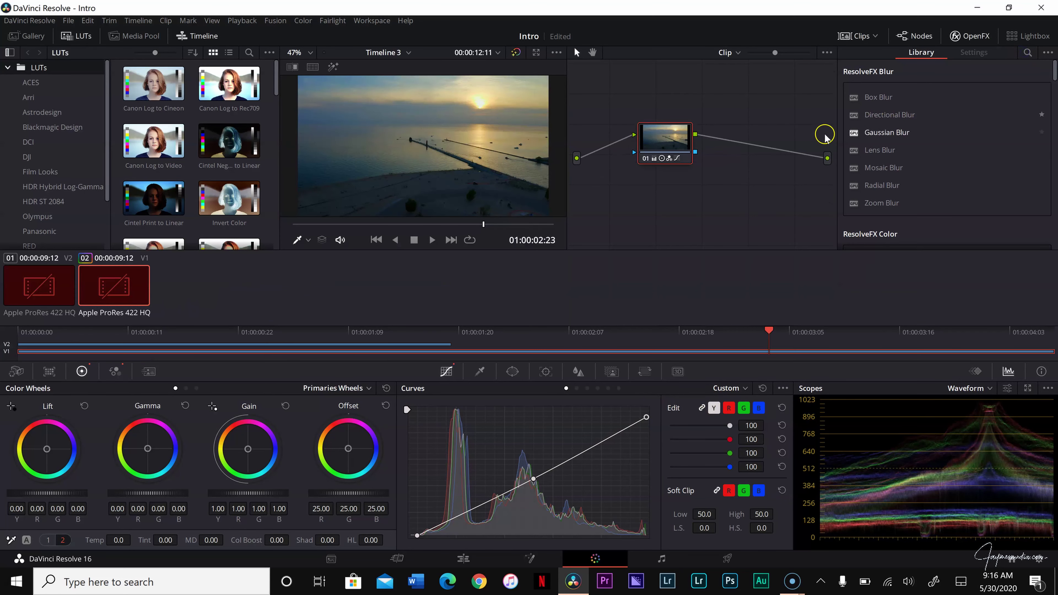
pyautogui.rightClick(663, 145)
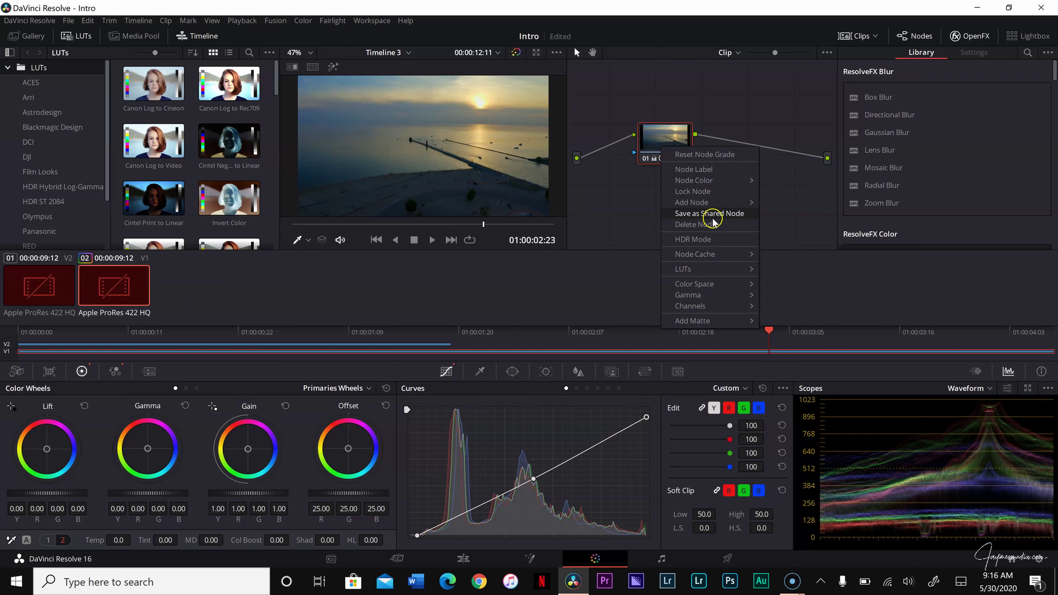
pyautogui.moveTo(712, 211)
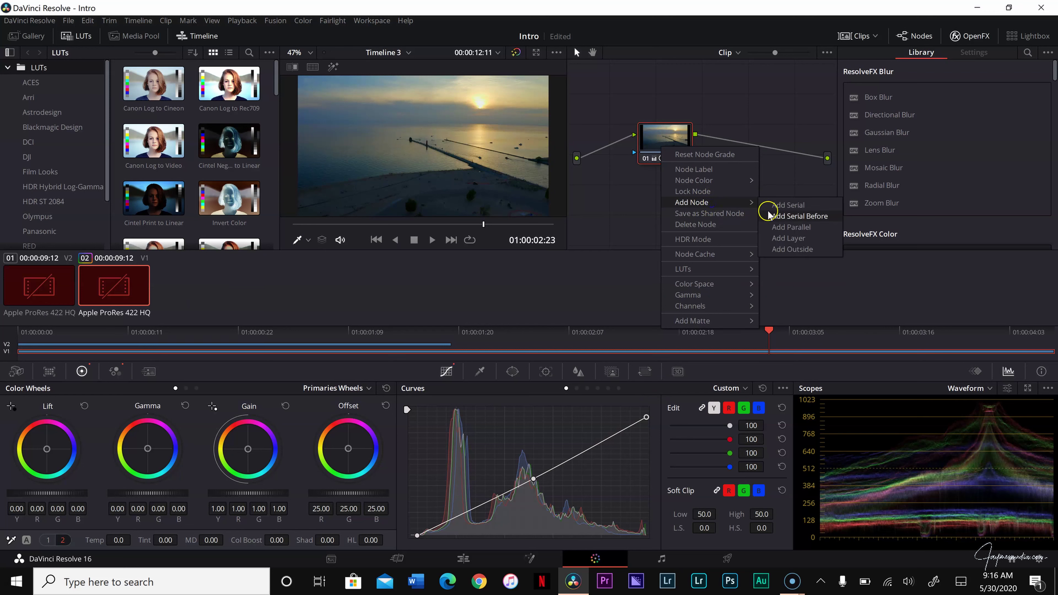
pyautogui.click(781, 204)
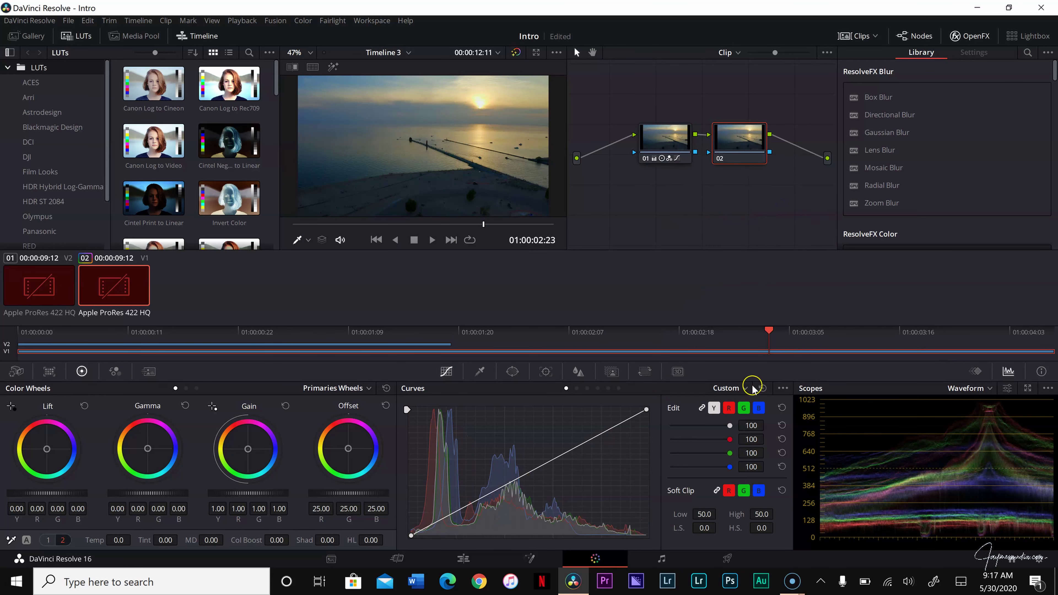
# - Re-enlarge the viewer and switch the scopes to the RGB Parade view
pyautogui.click(537, 52)
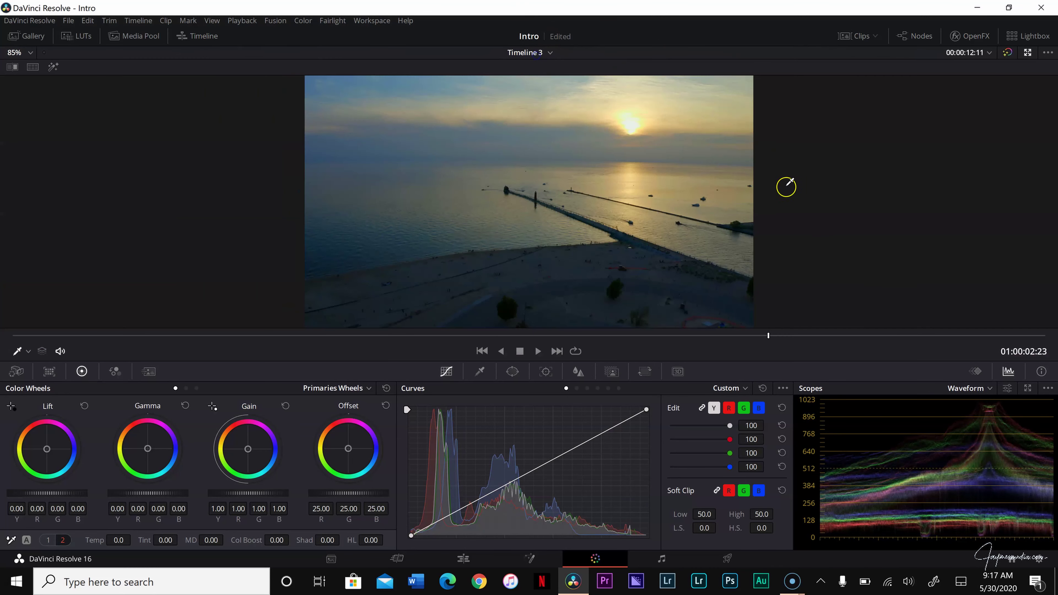
pyautogui.click(981, 395)
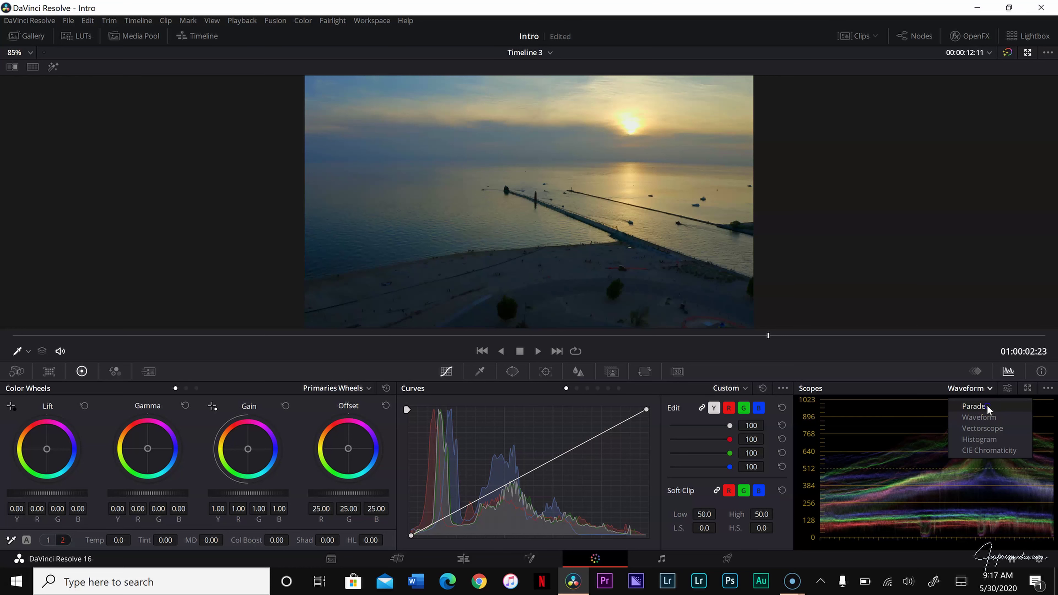
pyautogui.click(988, 406)
pyautogui.click(979, 389)
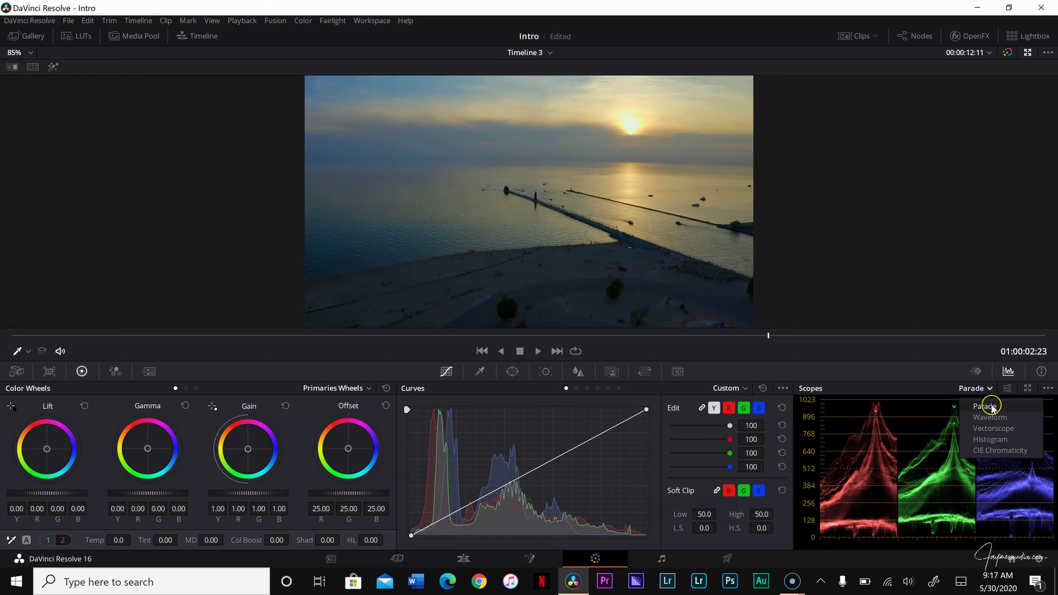
pyautogui.click(930, 375)
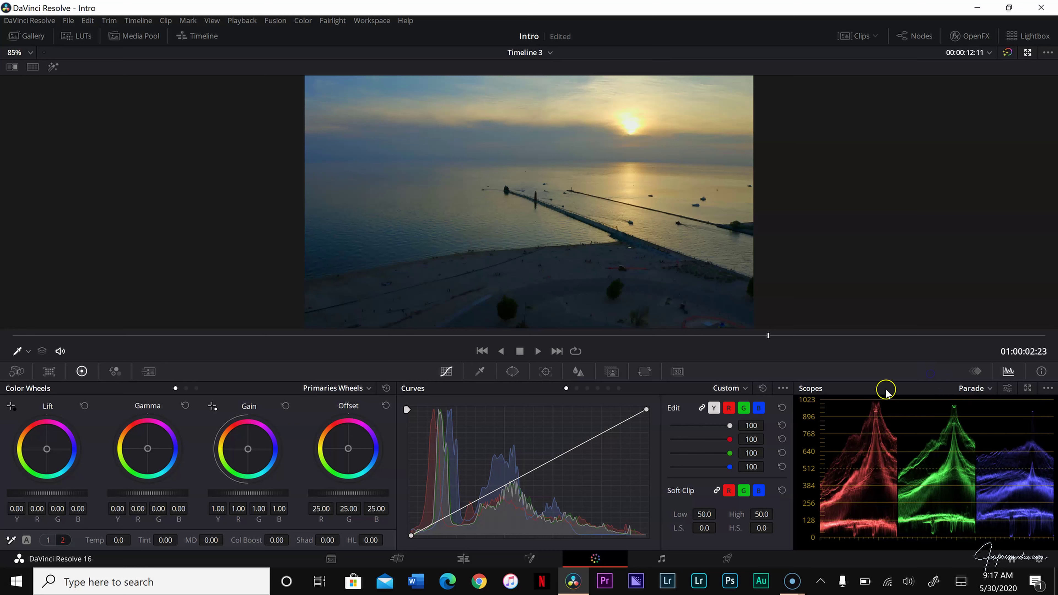
pyautogui.click(730, 409)
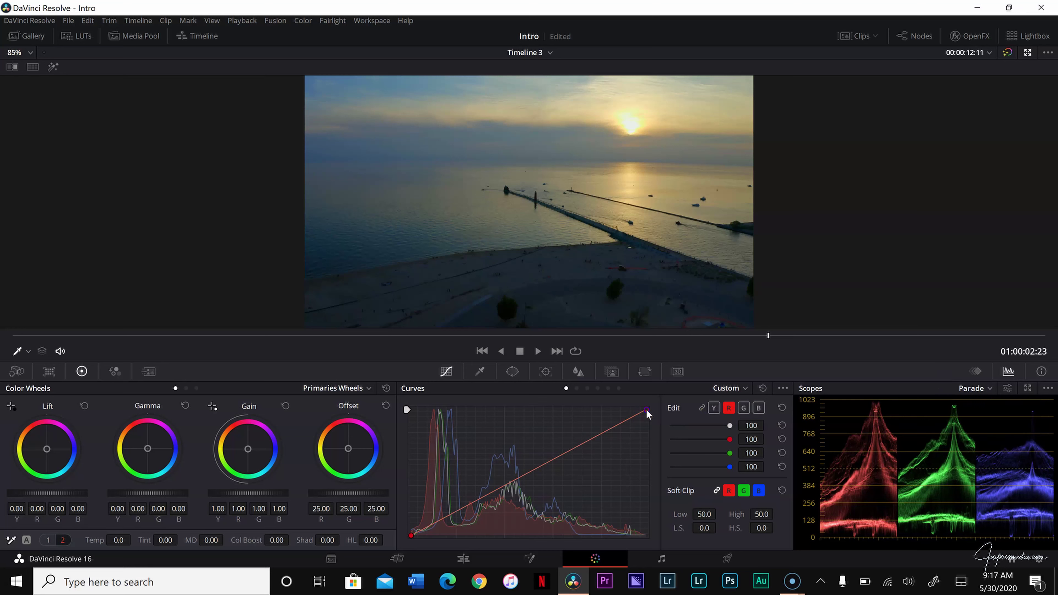
# - Nudge the white and black points of the red, green and blue curves to tint shadows and highlights
pyautogui.moveTo(646, 410); pyautogui.dragTo(647, 414)
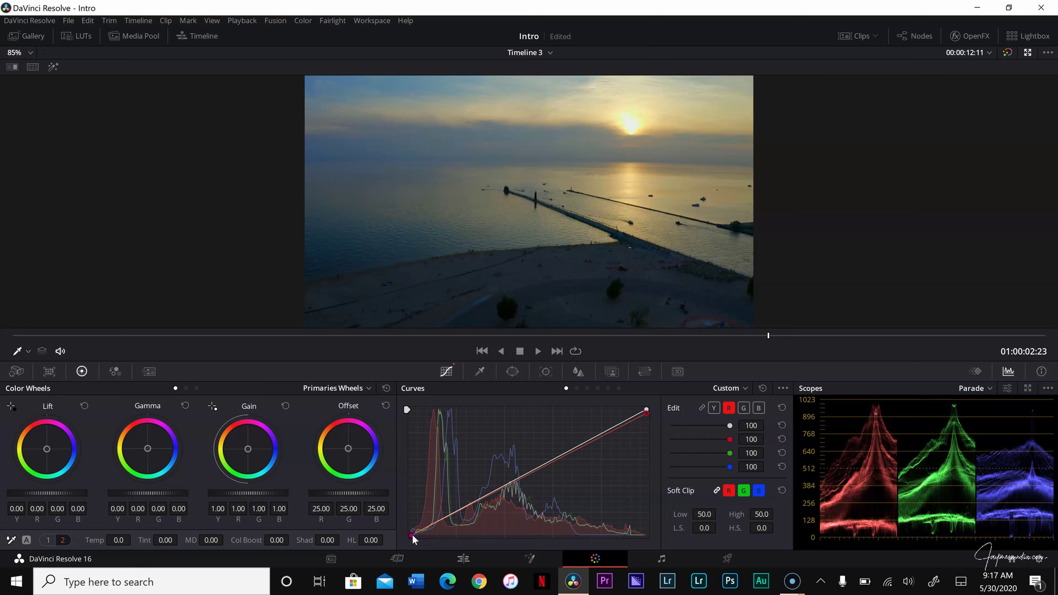
pyautogui.moveTo(410, 537); pyautogui.dragTo(407, 534)
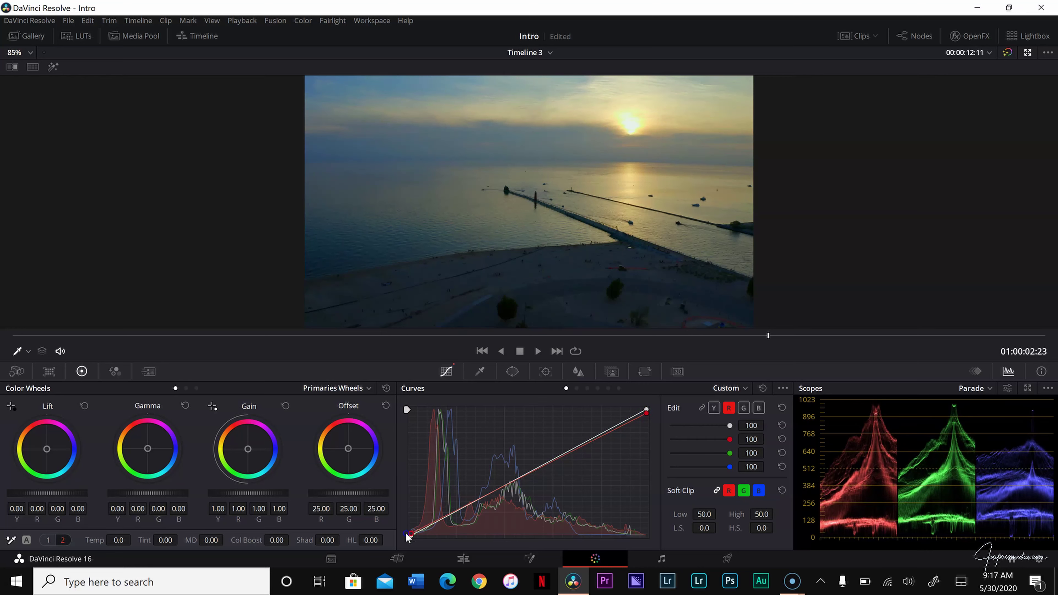
pyautogui.click(743, 407)
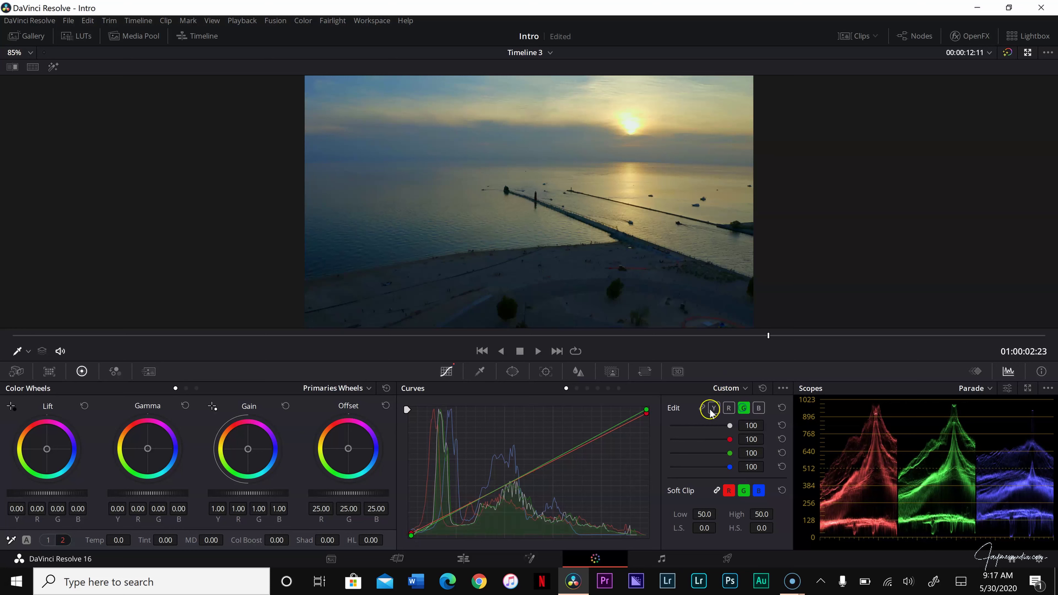
pyautogui.moveTo(645, 412); pyautogui.dragTo(647, 415)
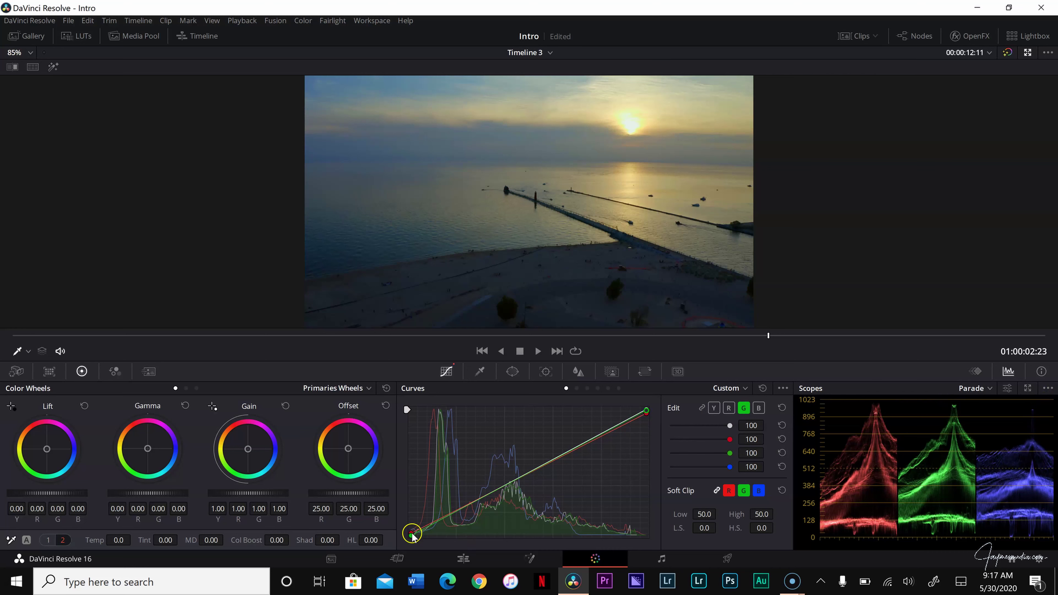
pyautogui.moveTo(412, 536); pyautogui.dragTo(413, 540)
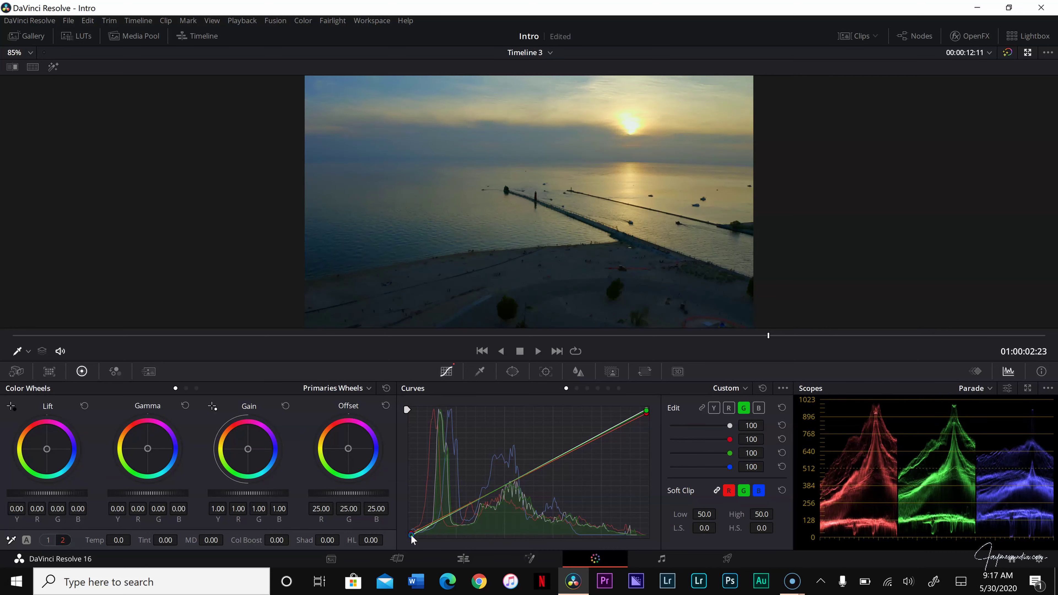
pyautogui.click(759, 408)
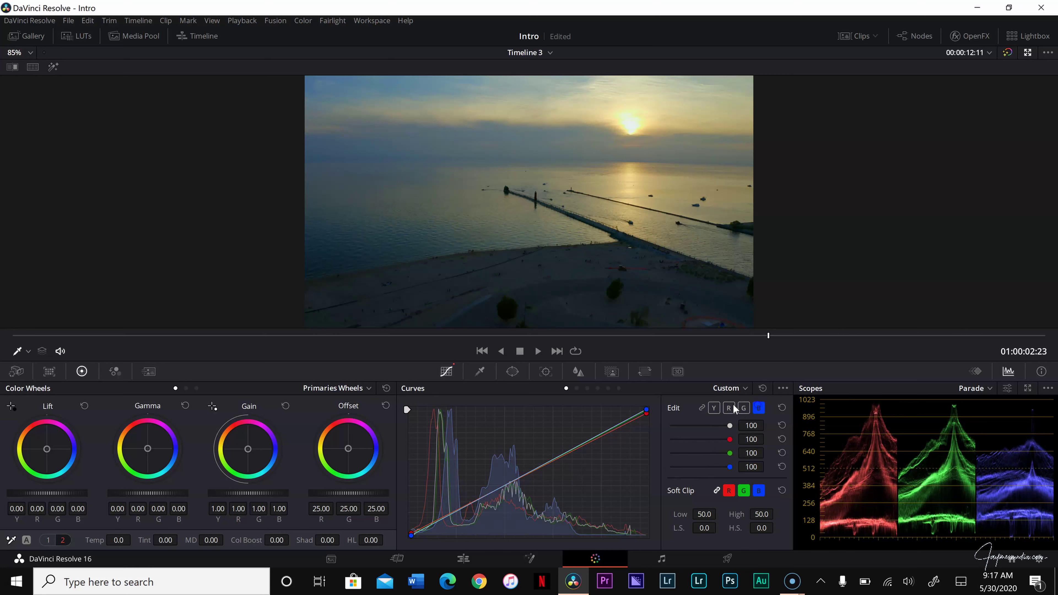
pyautogui.moveTo(645, 411)
pyautogui.mouseDown()
pyautogui.moveTo(615, 401)
pyautogui.moveTo(624, 407)
pyautogui.mouseUp()
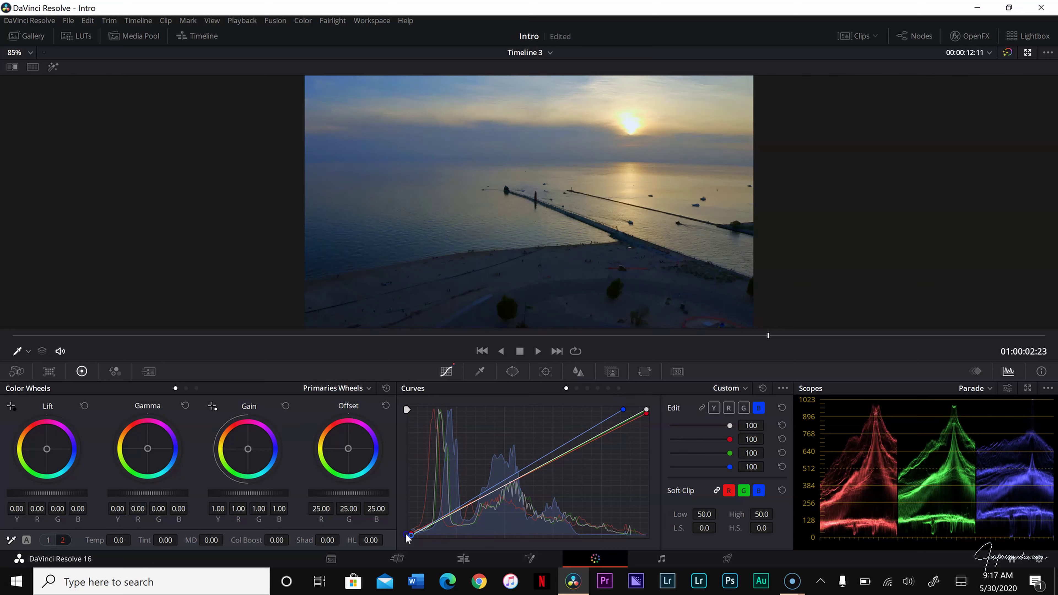
pyautogui.moveTo(407, 538); pyautogui.dragTo(405, 535)
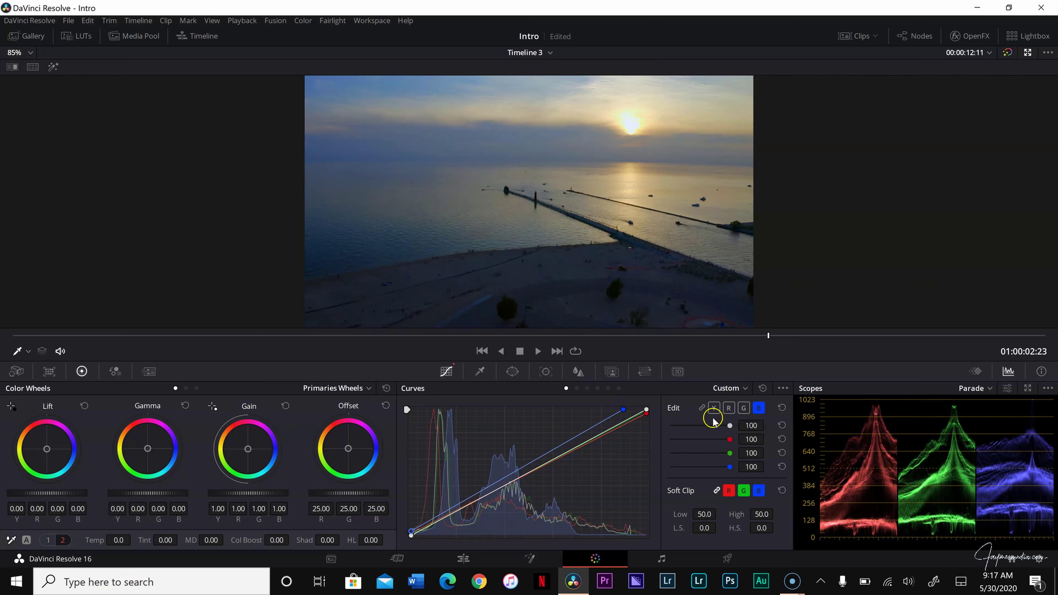
# - Add and raise a midtone point on the red curve, undoing a stray edit
pyautogui.click(729, 409)
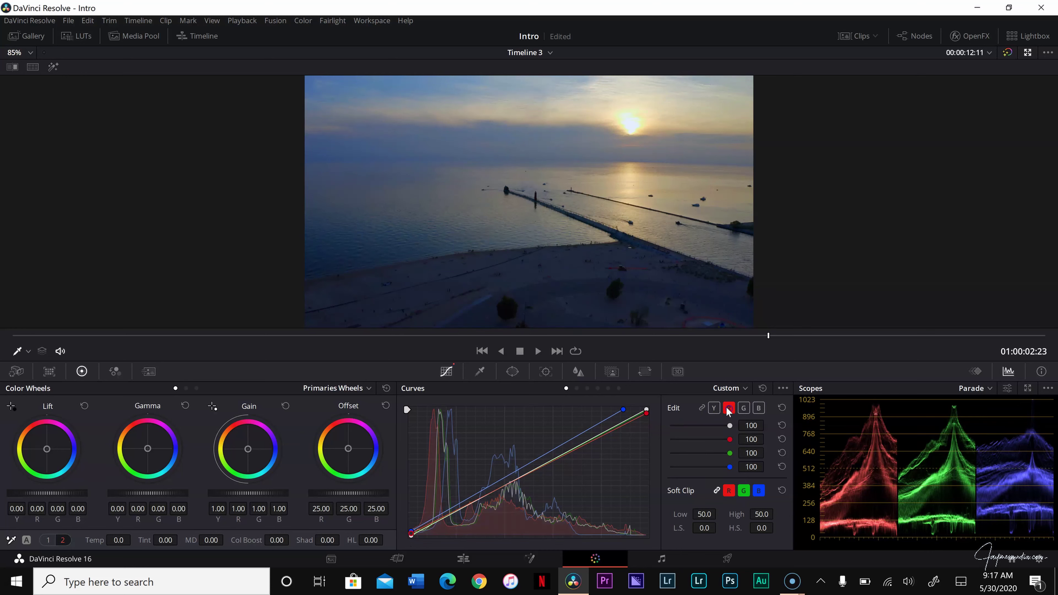
pyautogui.click(531, 473)
pyautogui.moveTo(529, 472); pyautogui.dragTo(524, 466)
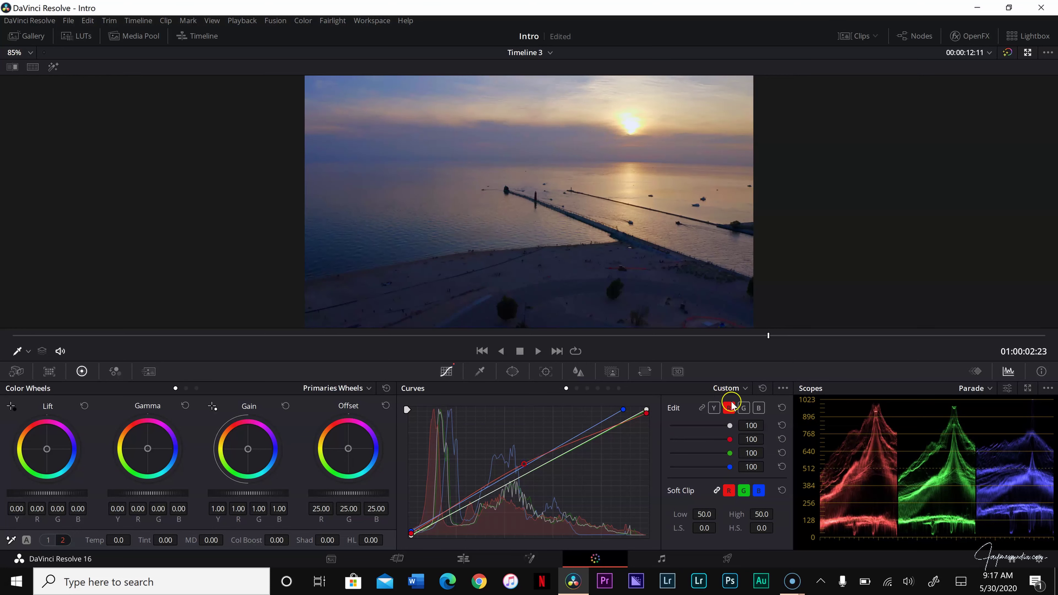
pyautogui.click(743, 408)
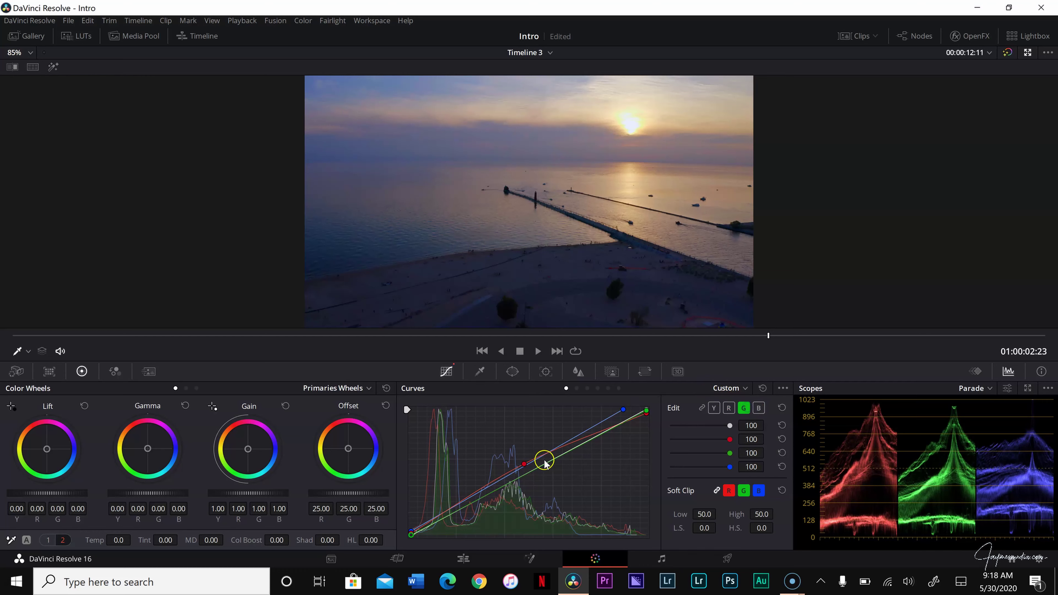
pyautogui.click(532, 463)
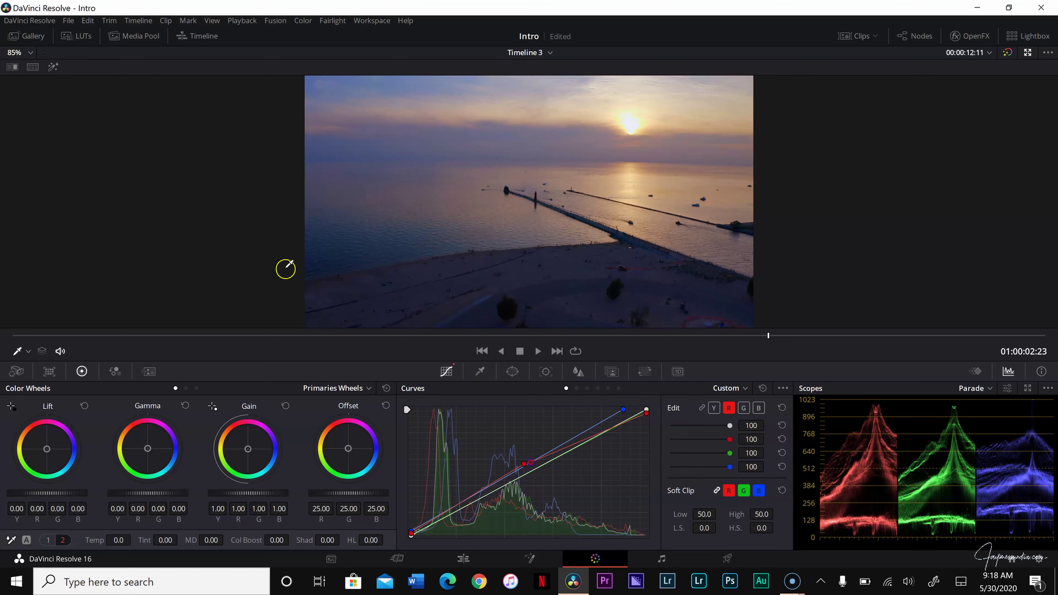
pyautogui.click(86, 20)
pyautogui.click(97, 38)
# - Raise the blue curve's midtones toward purple and pull the green midtones down for magenta
pyautogui.click(758, 409)
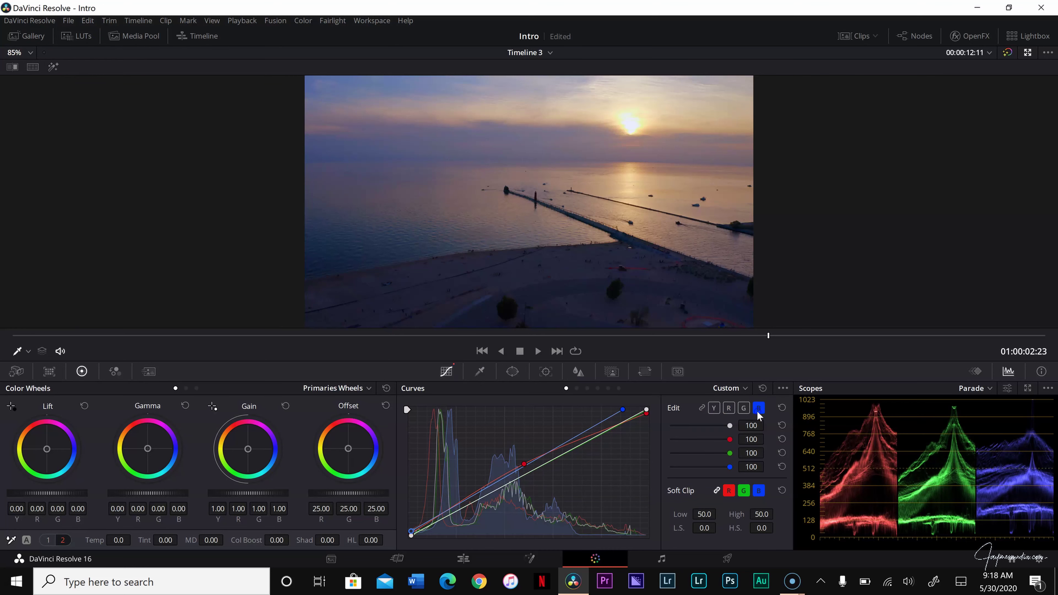
pyautogui.click(520, 468)
pyautogui.moveTo(522, 469)
pyautogui.mouseDown()
pyautogui.moveTo(526, 459)
pyautogui.moveTo(530, 473)
pyautogui.mouseUp()
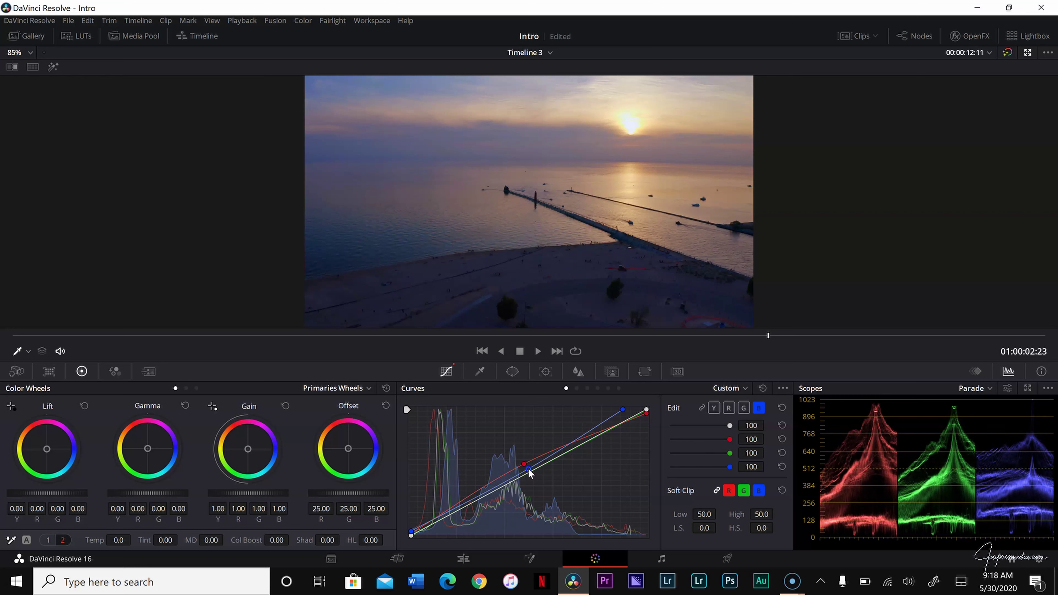
pyautogui.click(744, 409)
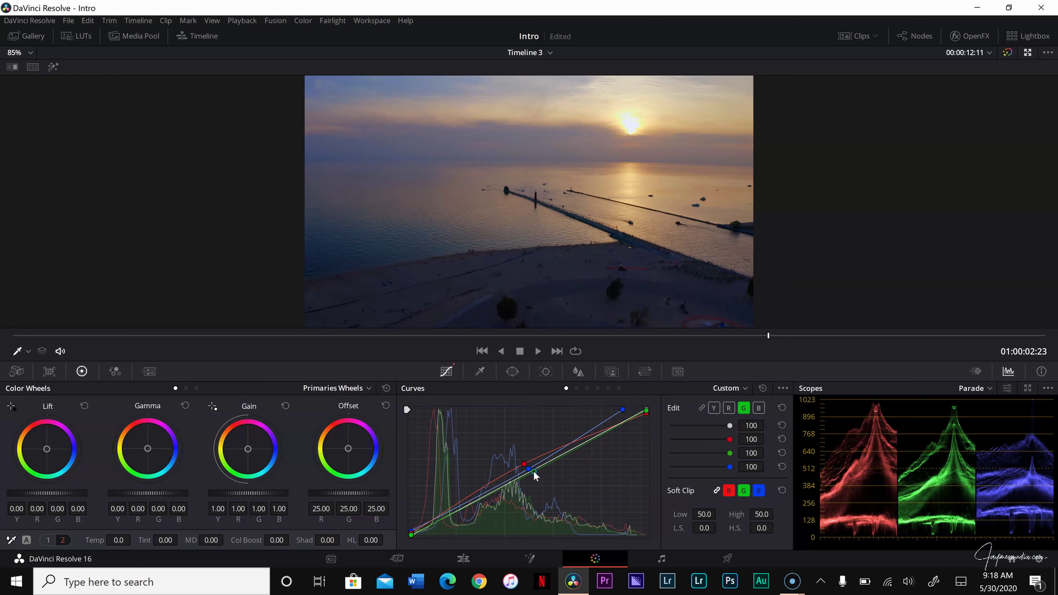
pyautogui.moveTo(534, 471); pyautogui.dragTo(541, 476)
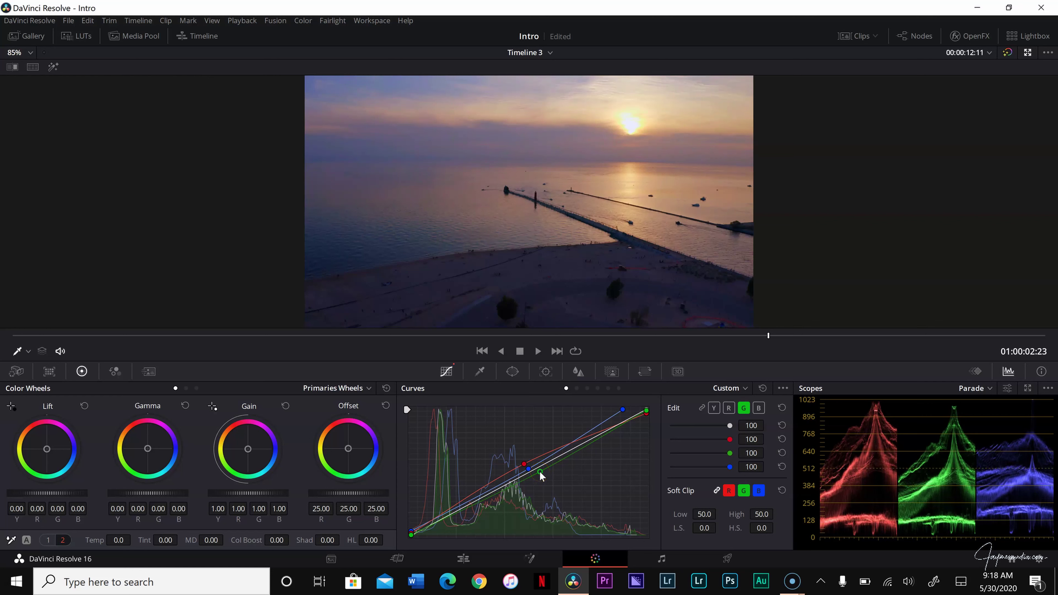
pyautogui.moveTo(539, 470); pyautogui.dragTo(530, 473)
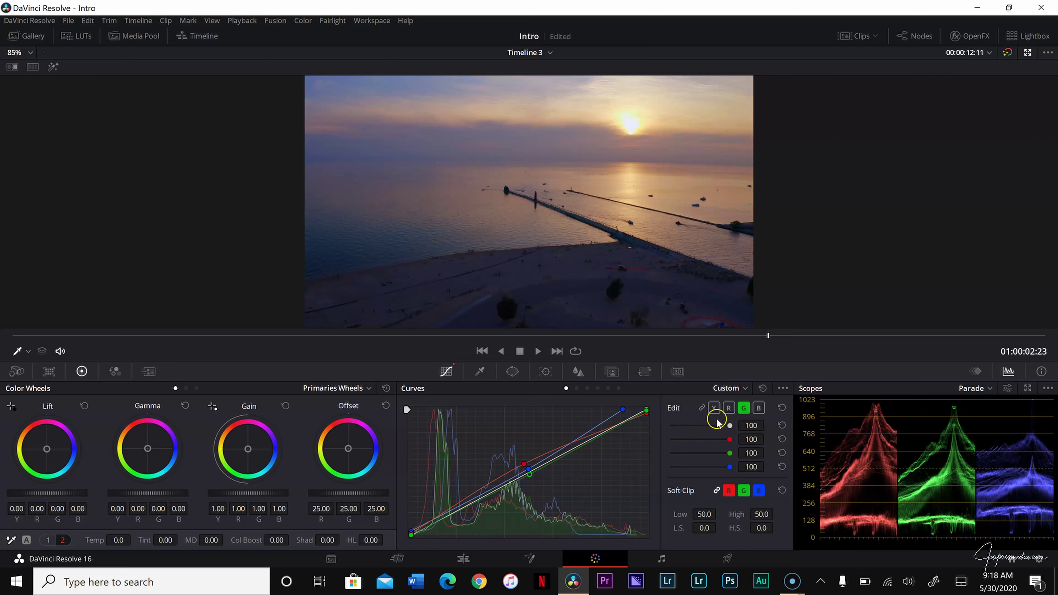
pyautogui.click(729, 408)
pyautogui.moveTo(410, 514); pyautogui.dragTo(405, 536)
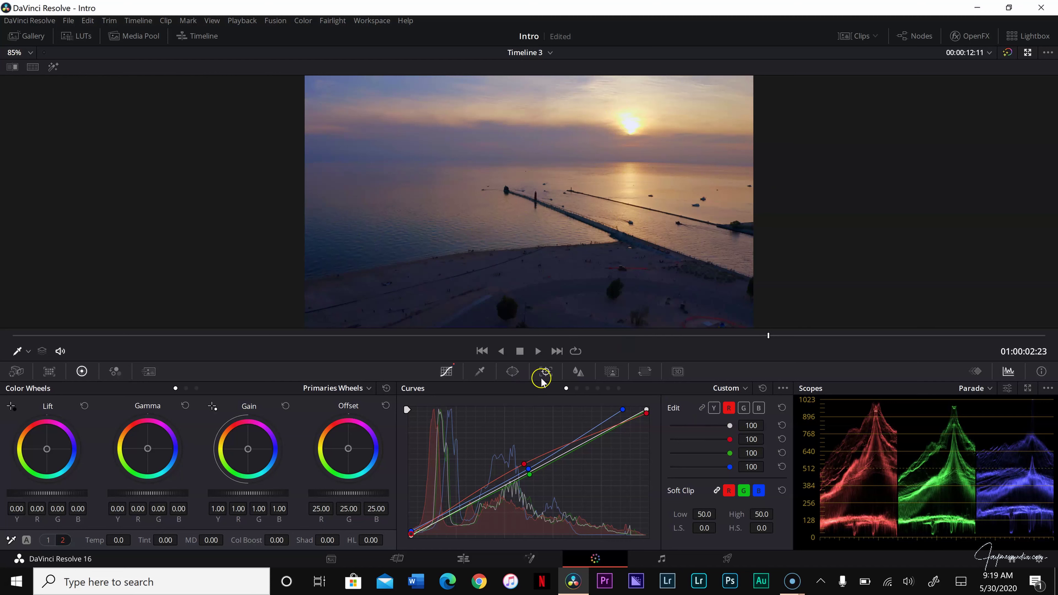
pyautogui.click(587, 389)
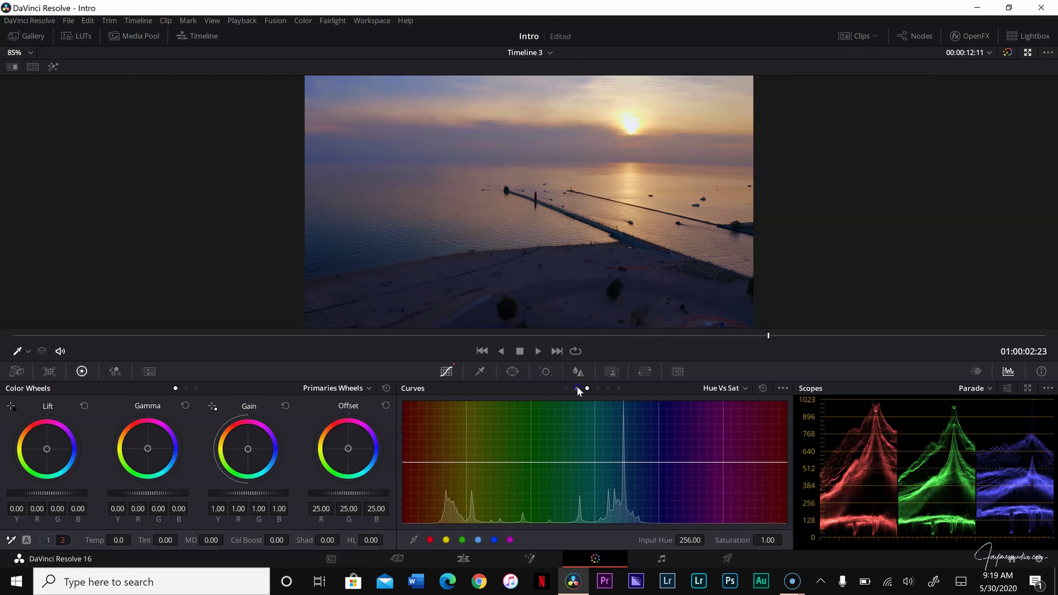
# - Lower the primaries Saturation from 50 to 46, then check a later frame of the clip
pyautogui.click(577, 390)
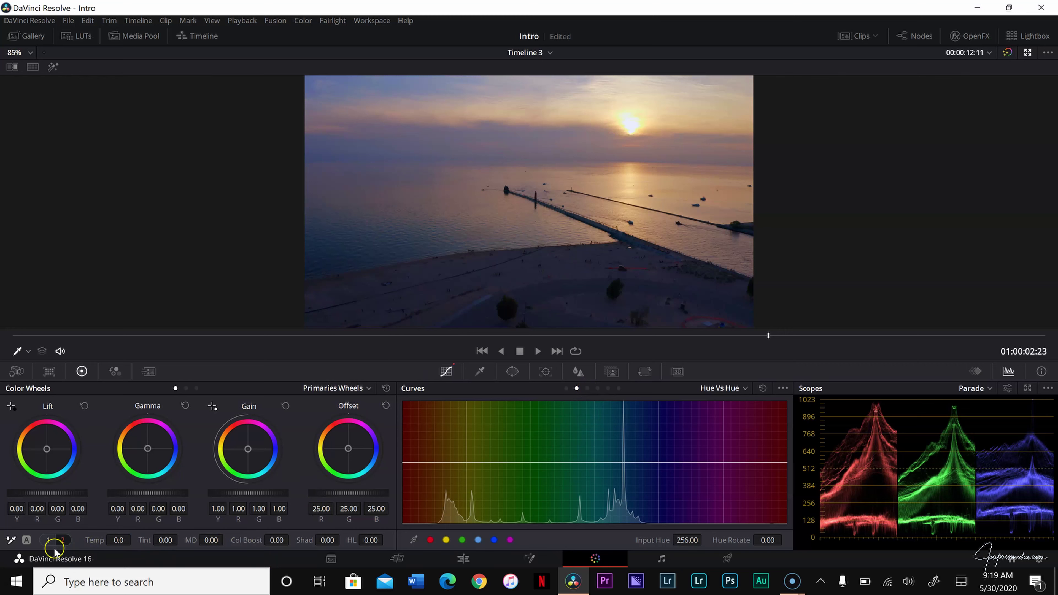
pyautogui.click(48, 540)
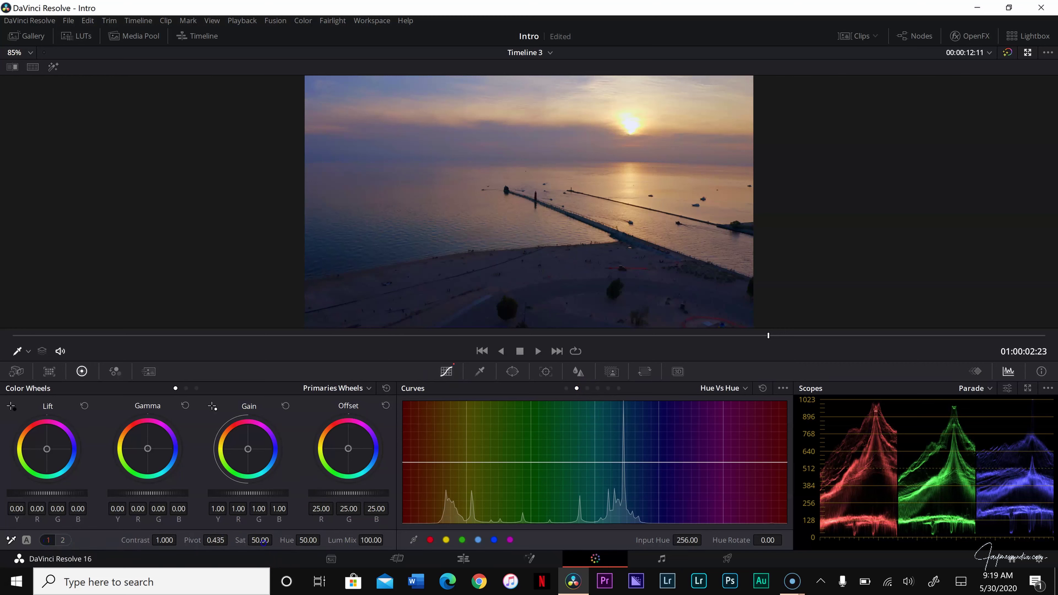
pyautogui.moveTo(259, 542); pyautogui.dragTo(254, 543)
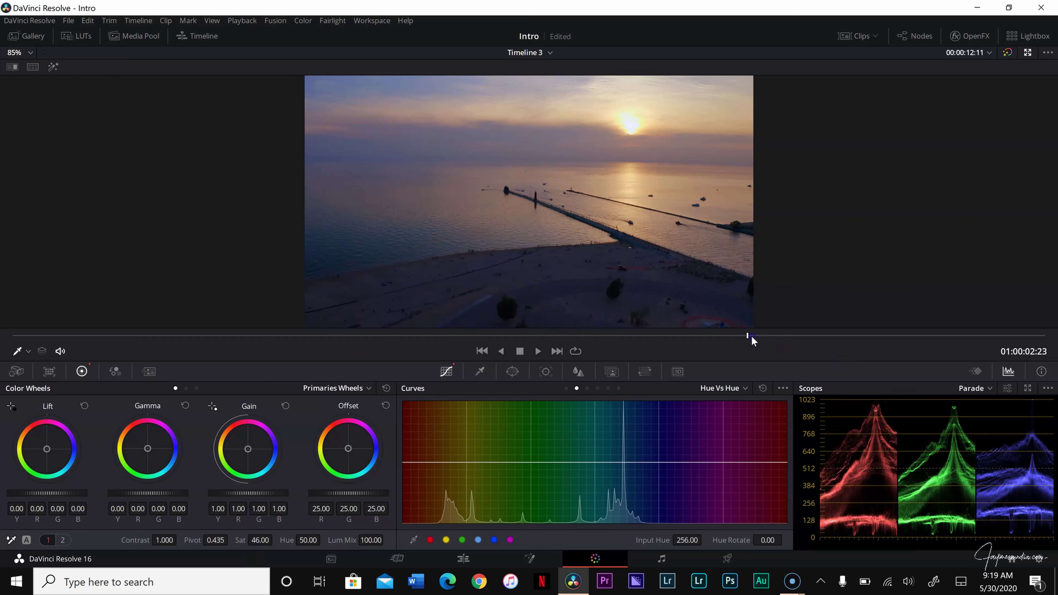
pyautogui.moveTo(782, 349); pyautogui.dragTo(953, 363)
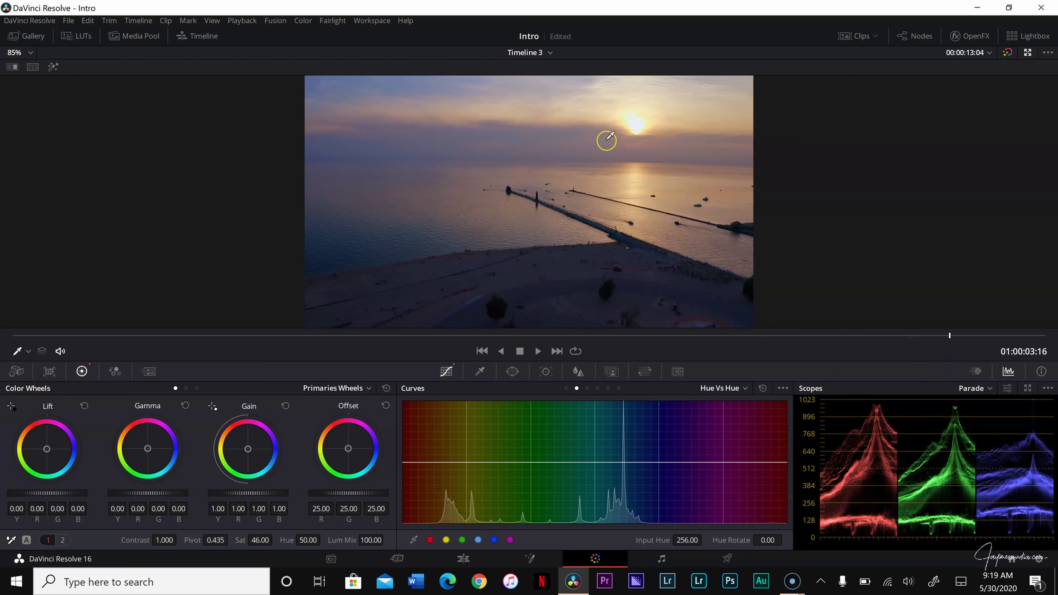
# - Search the OpenFX Library for the noise reduction effect, ending with 'no'
pyautogui.click(1028, 53)
pyautogui.click(1025, 57)
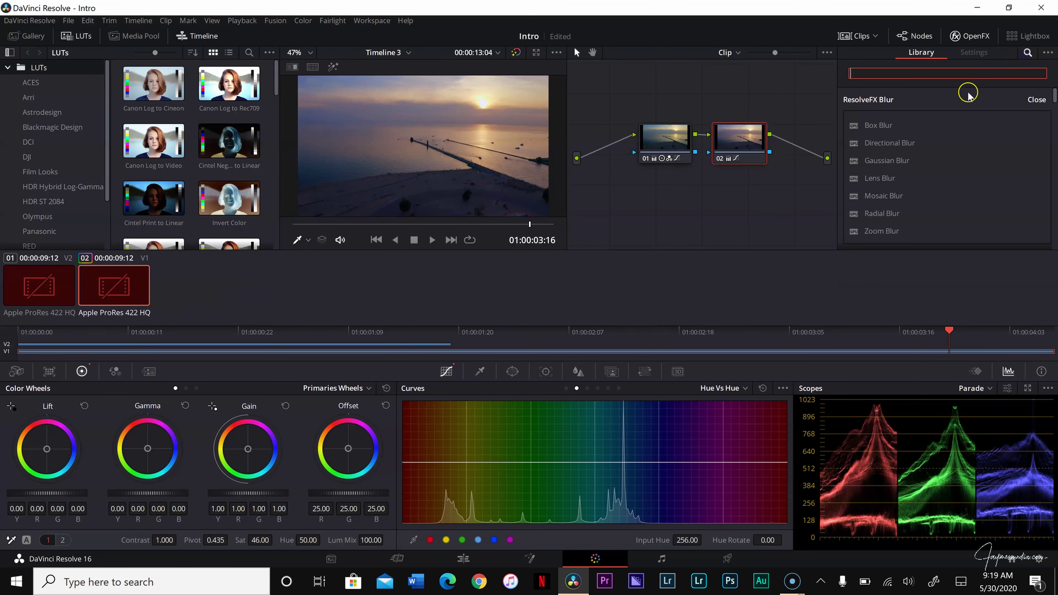
pyautogui.write('neat\\')
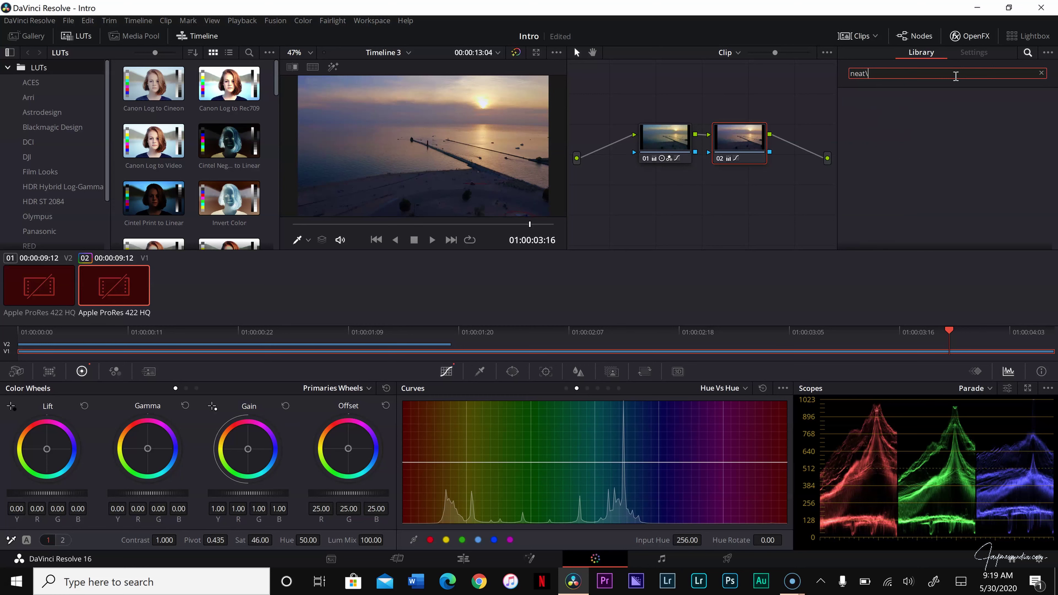
pyautogui.write('t')
pyautogui.press('BackSpace')
pyautogui.press('BackSpace')
pyautogui.press('BackSpace')
pyautogui.press('BackSpace')
pyautogui.write('de')
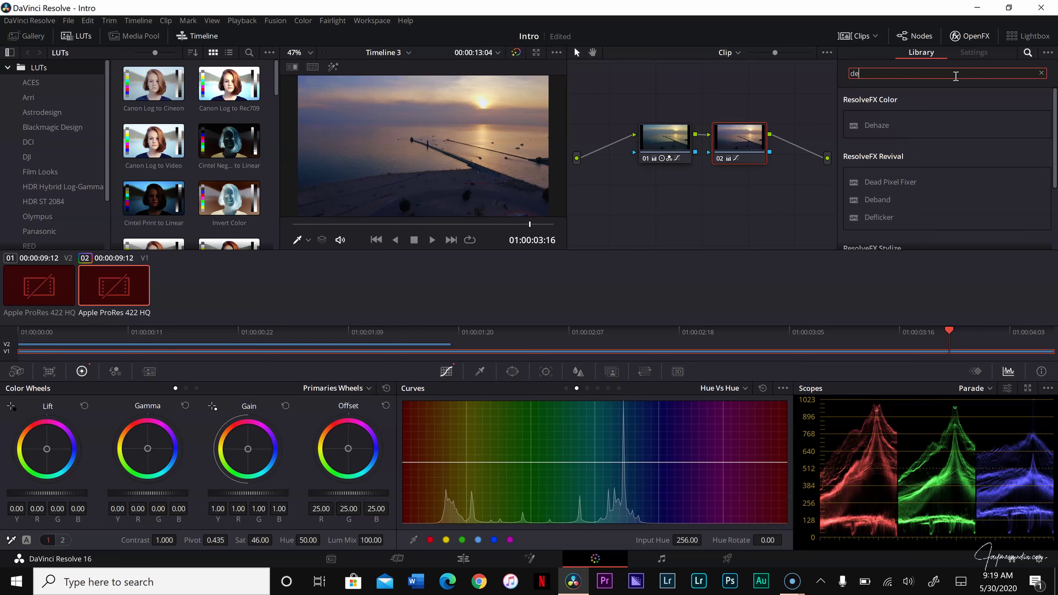
pyautogui.write('nois')
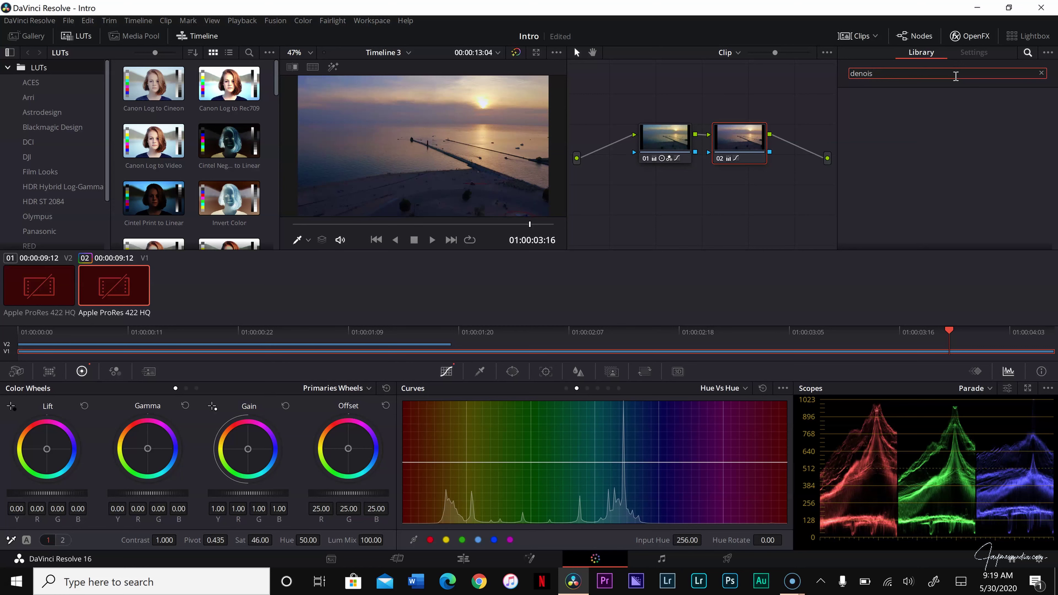
pyautogui.press('BackSpace')
pyautogui.press('BackSpace')
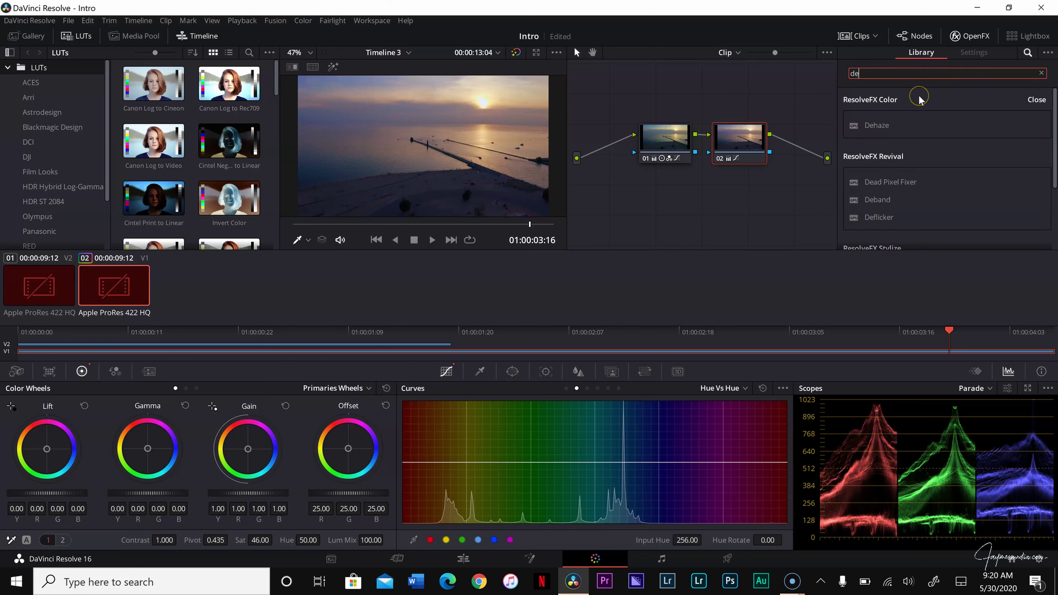
pyautogui.write('n')
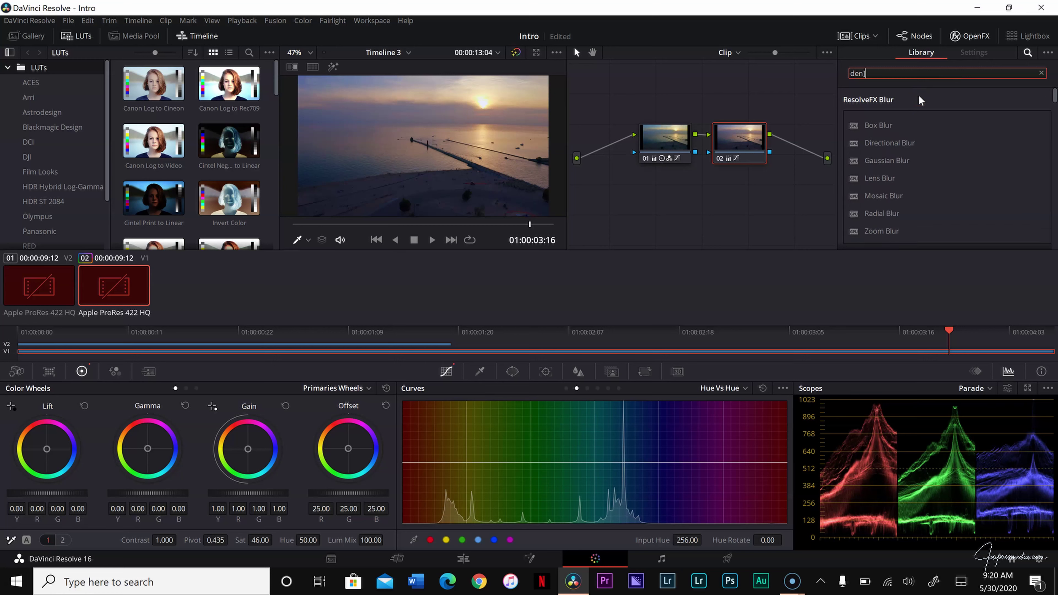
pyautogui.press('BackSpace')
pyautogui.press('BackSpace')
pyautogui.press('BackSpace')
pyautogui.write('noi')
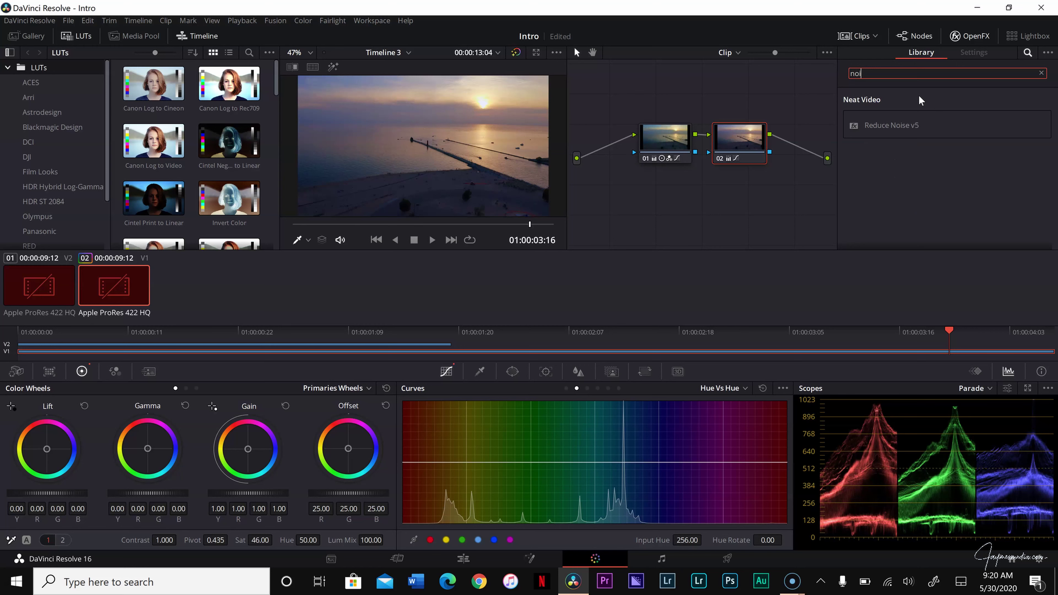
# - Apply Reduce Noise v5 to node 01 and open Prepare Noise Profile
pyautogui.click(921, 131)
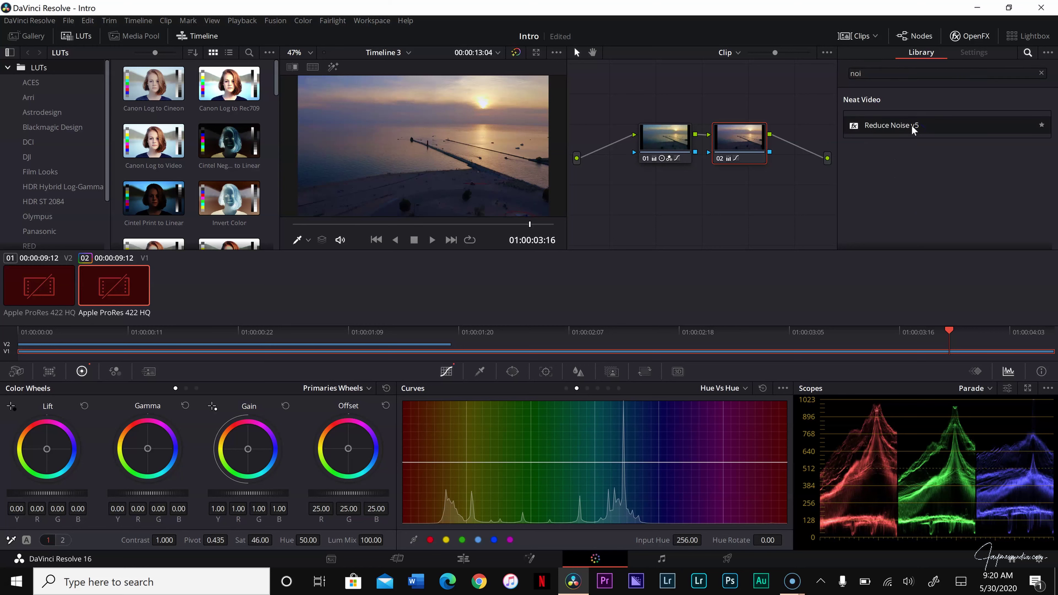
pyautogui.moveTo(913, 130); pyautogui.dragTo(654, 144)
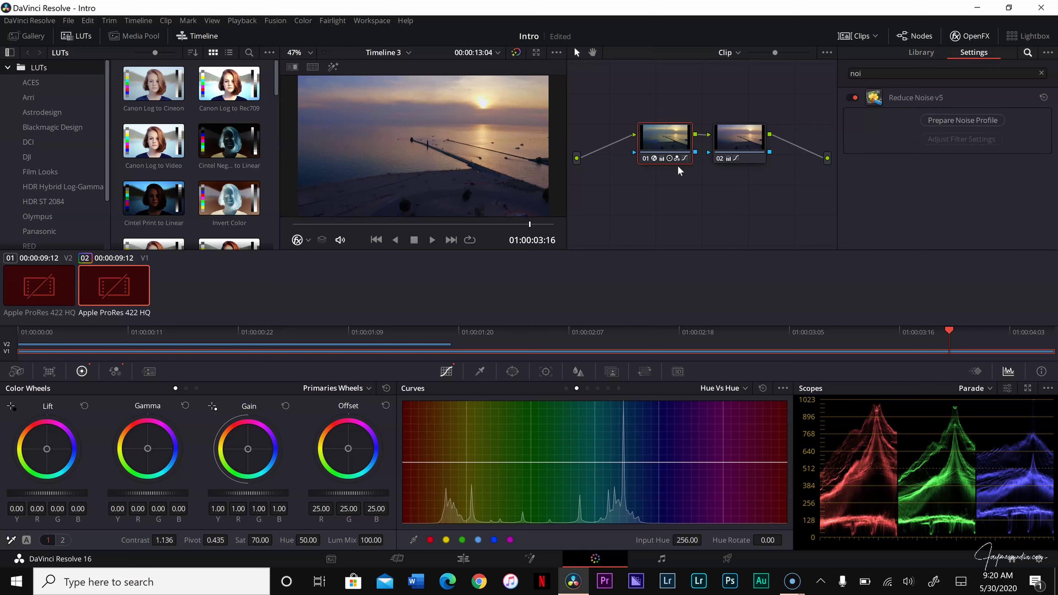
pyautogui.click(987, 120)
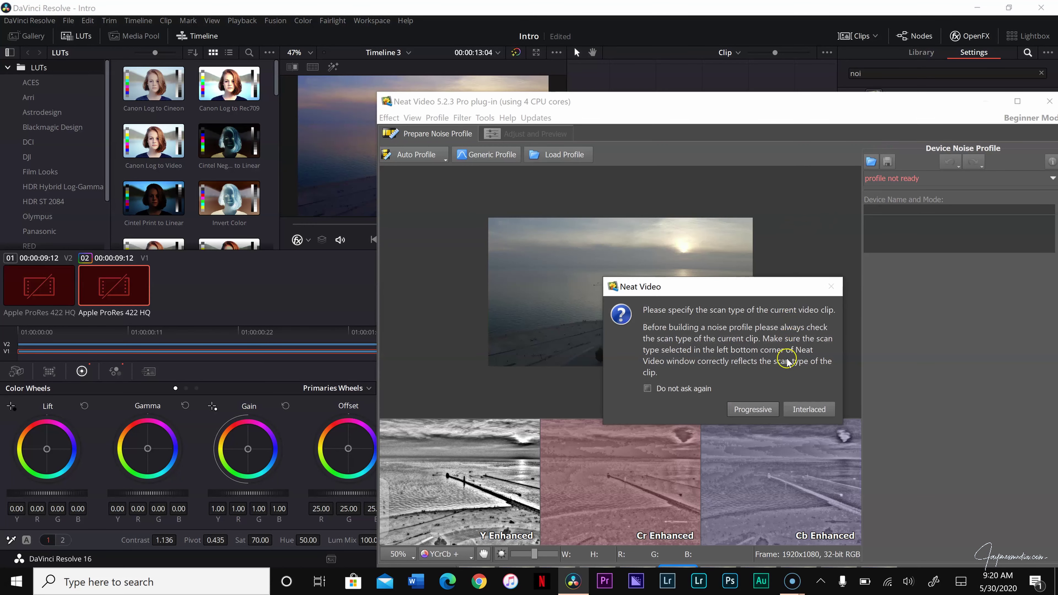
# - Mark the clip Progressive, sample a uniform sky area, build the profile, and enter Advanced Mode
pyautogui.click(753, 410)
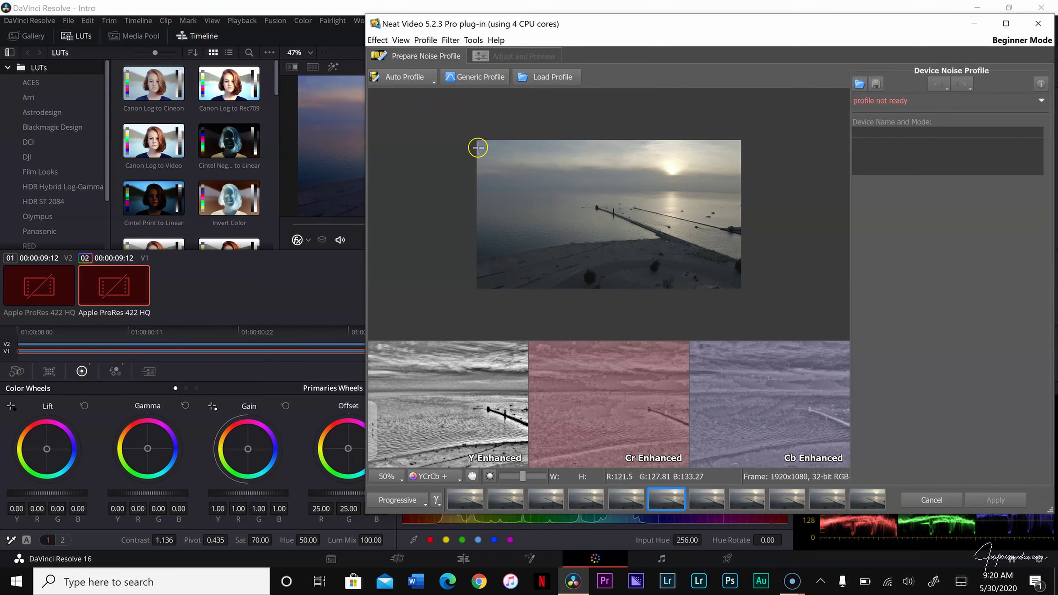
pyautogui.moveTo(489, 179); pyautogui.dragTo(560, 233)
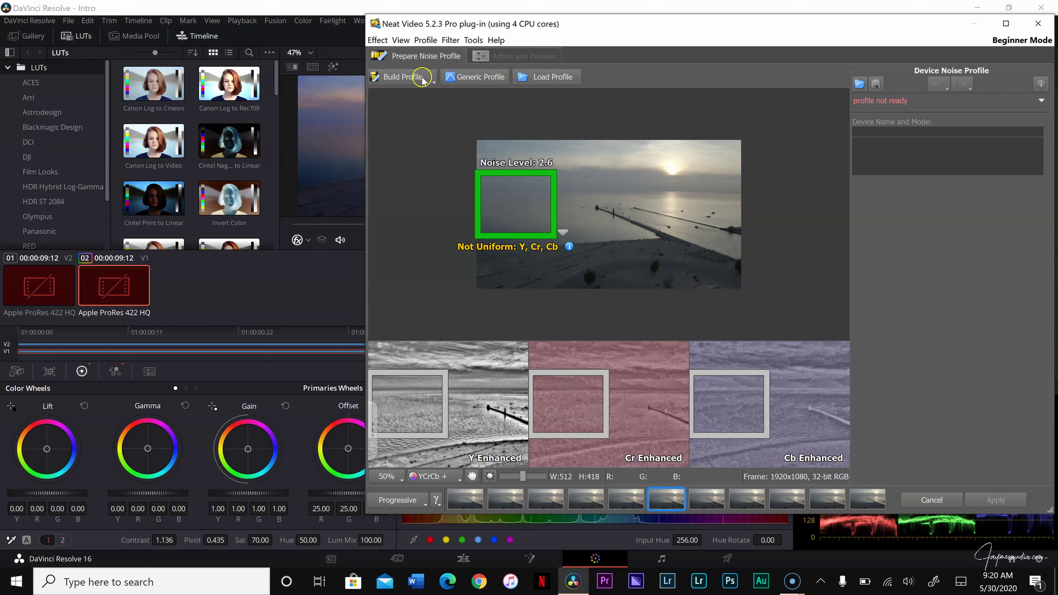
pyautogui.click(472, 76)
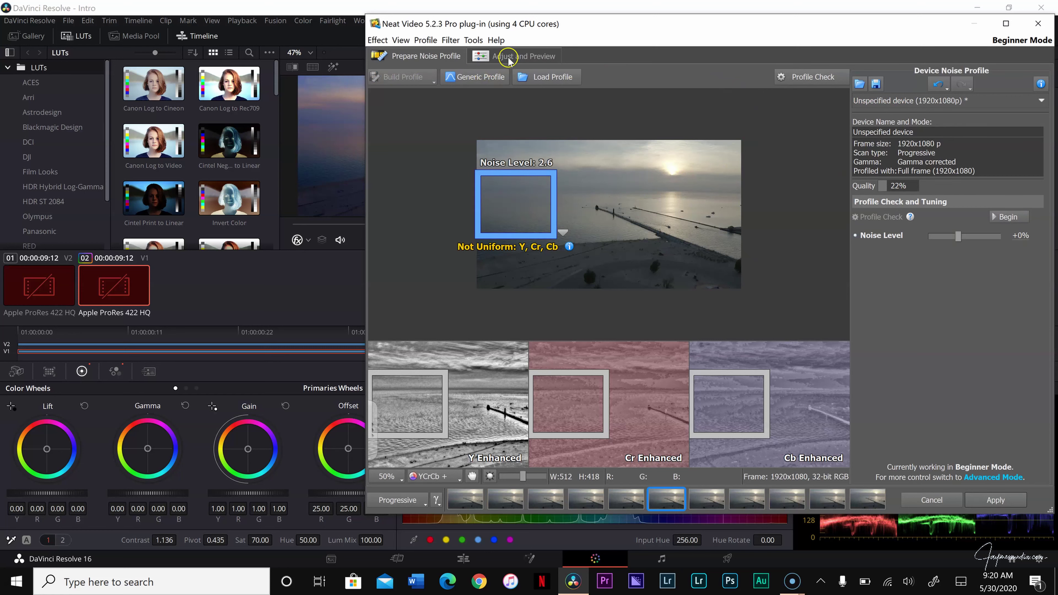
pyautogui.click(1001, 477)
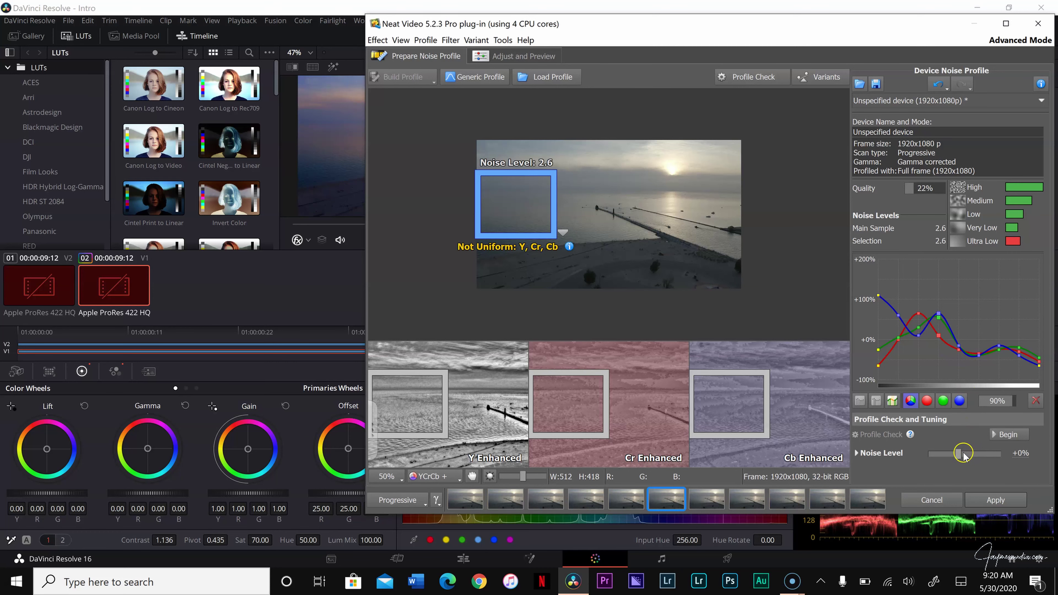
# - In Neat Video's Spatial filter settings, lower Luminance noise reduction to 25%
pyautogui.click(543, 60)
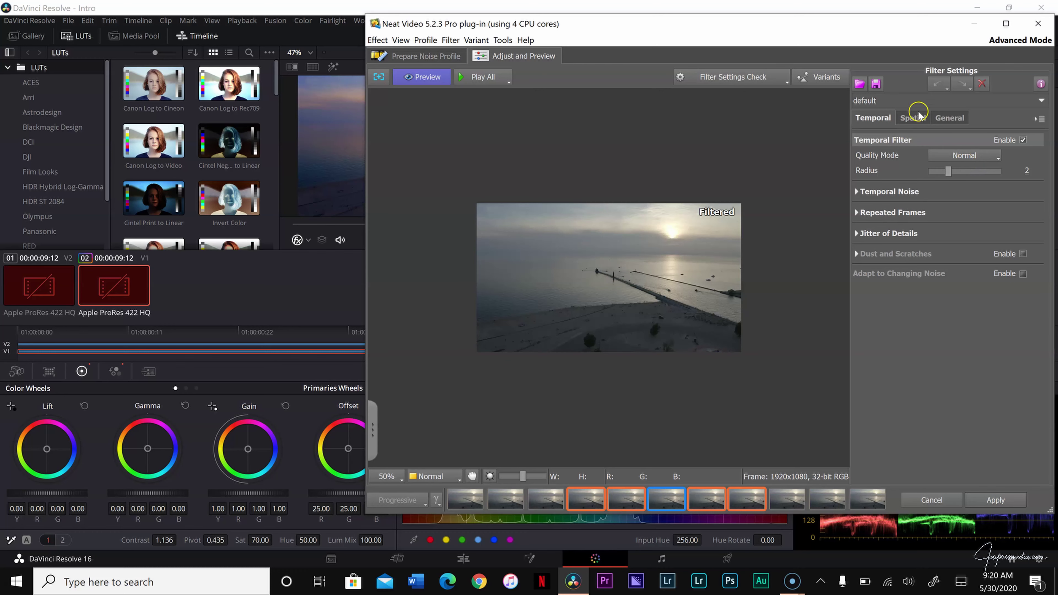
pyautogui.click(912, 118)
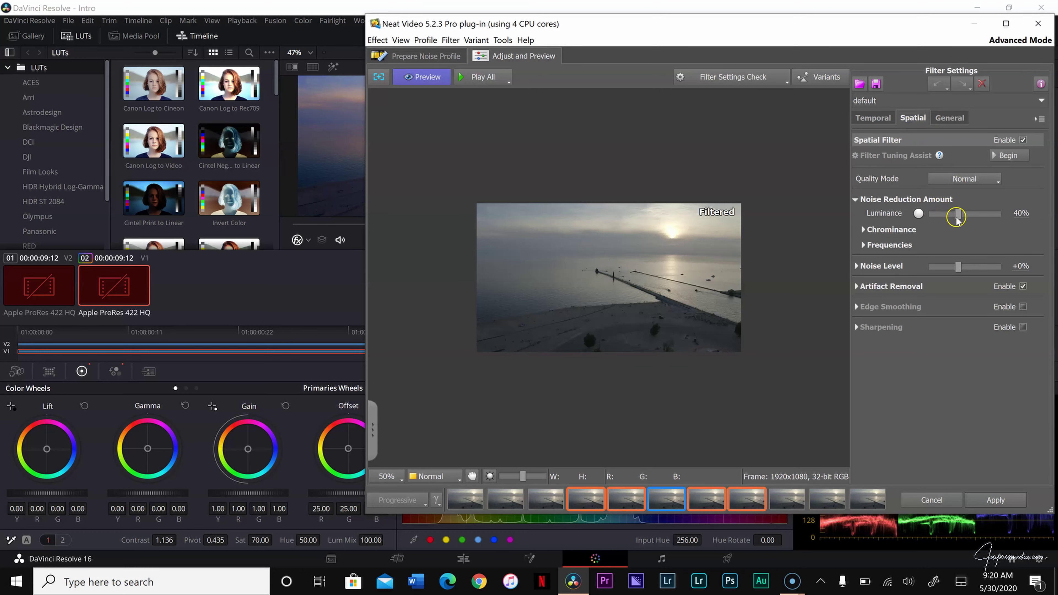
pyautogui.moveTo(951, 219); pyautogui.dragTo(924, 216)
pyautogui.click(923, 214)
pyautogui.click(950, 383)
# - Enable Sharpening in the Neat Video filter and apply it to the clip
pyautogui.click(884, 309)
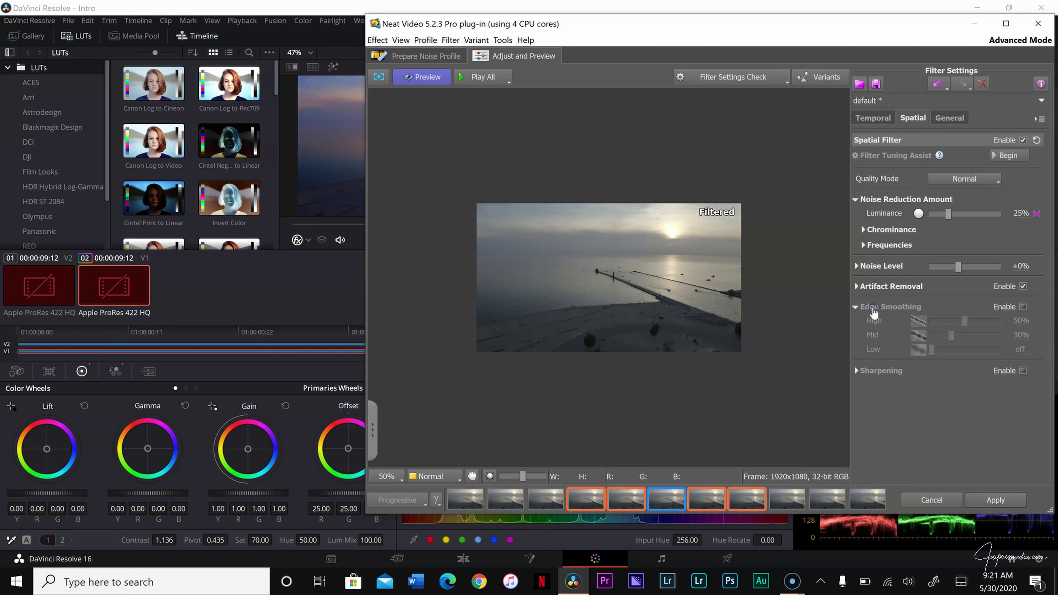
pyautogui.click(858, 308)
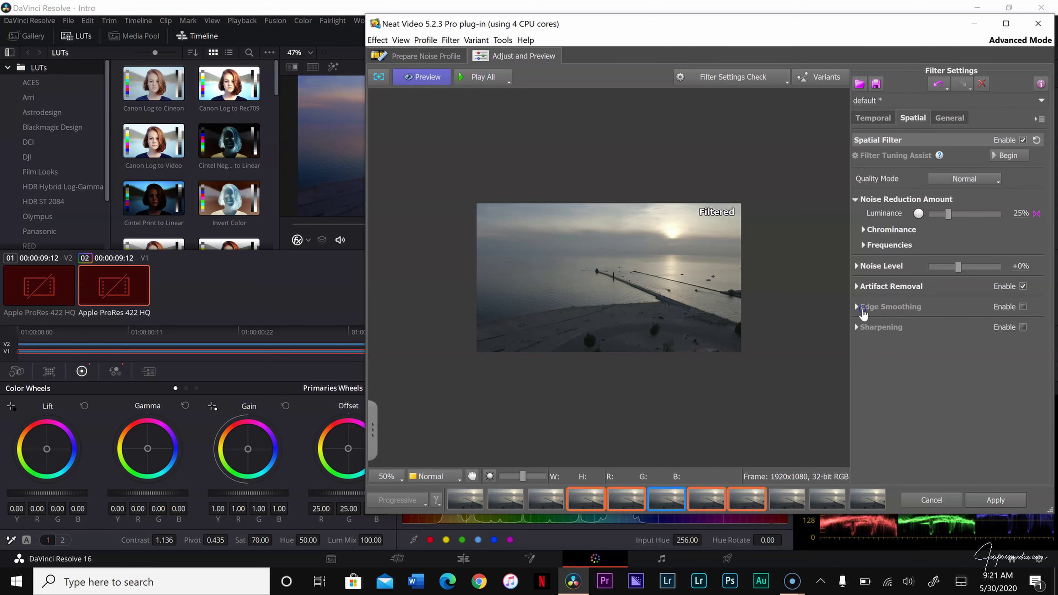
pyautogui.click(884, 328)
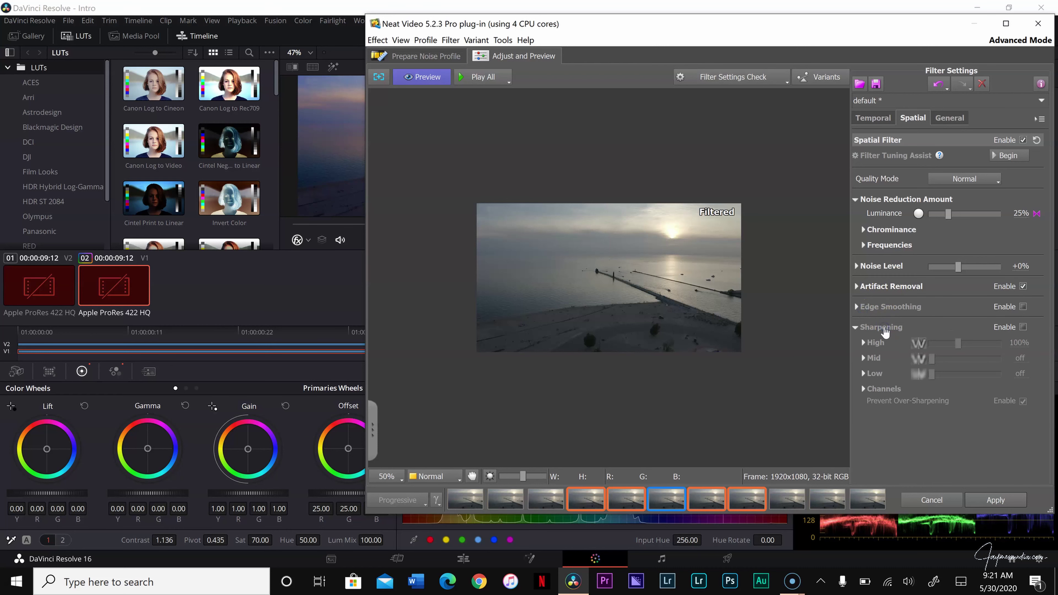
pyautogui.click(868, 333)
pyautogui.click(863, 333)
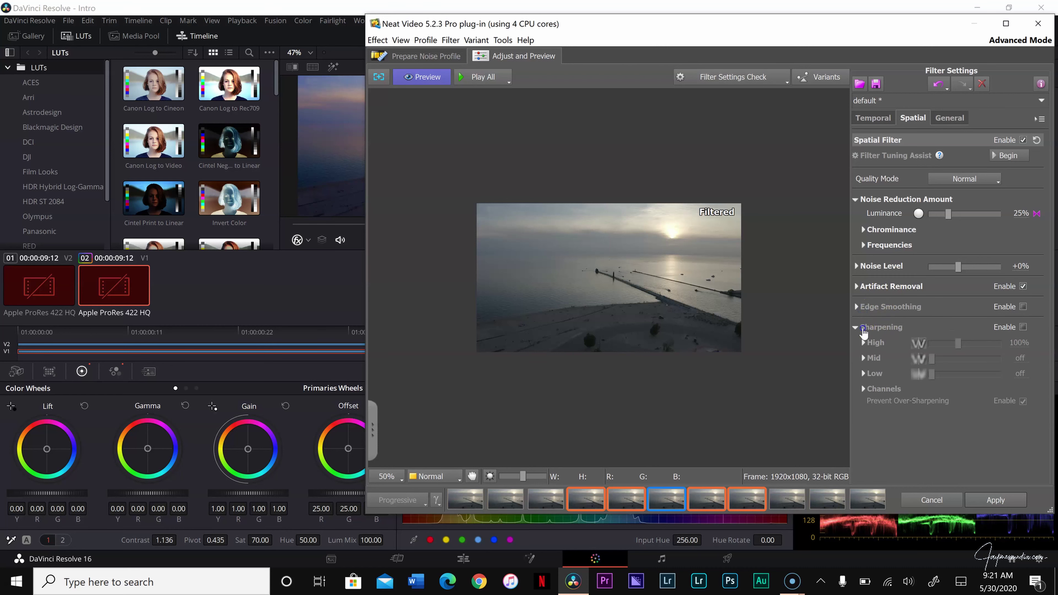
pyautogui.click(1022, 327)
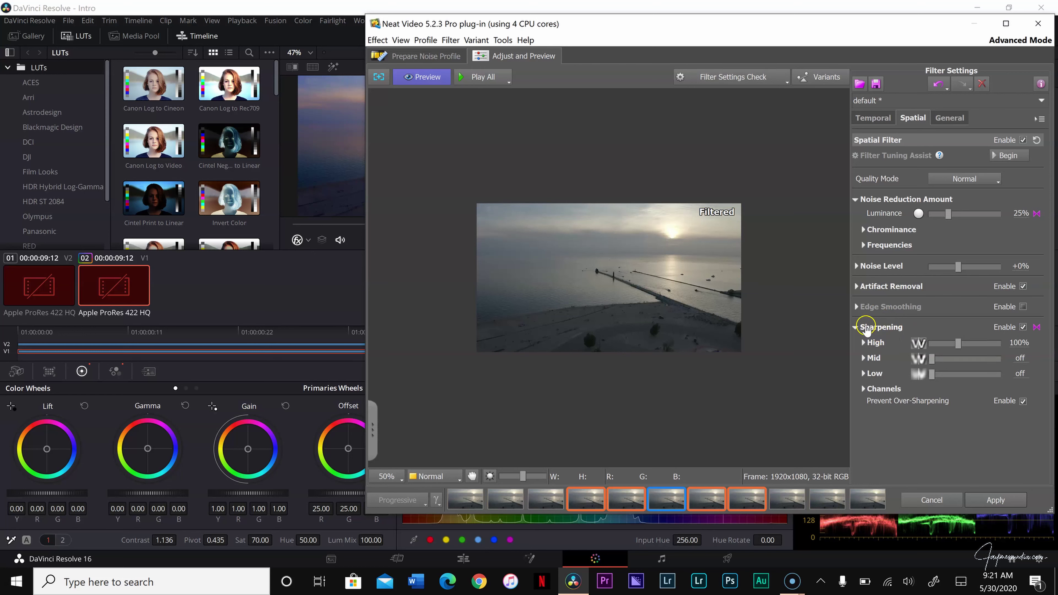
pyautogui.click(866, 328)
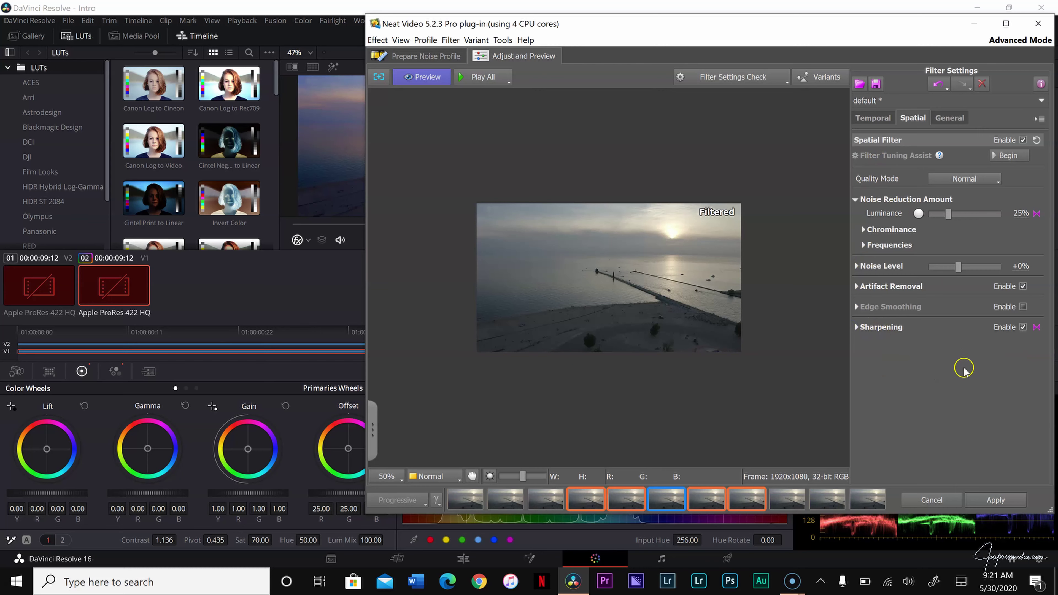
pyautogui.click(994, 500)
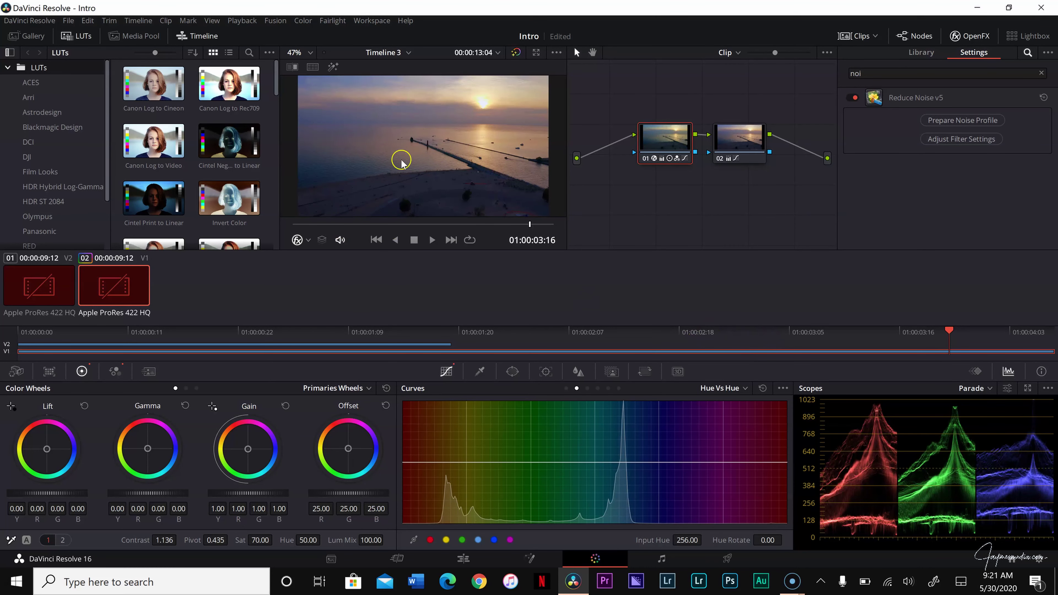
# - Inspect the denoised pier shot in the Enhanced Viewer with node 02's Custom curves displayed
pyautogui.click(536, 52)
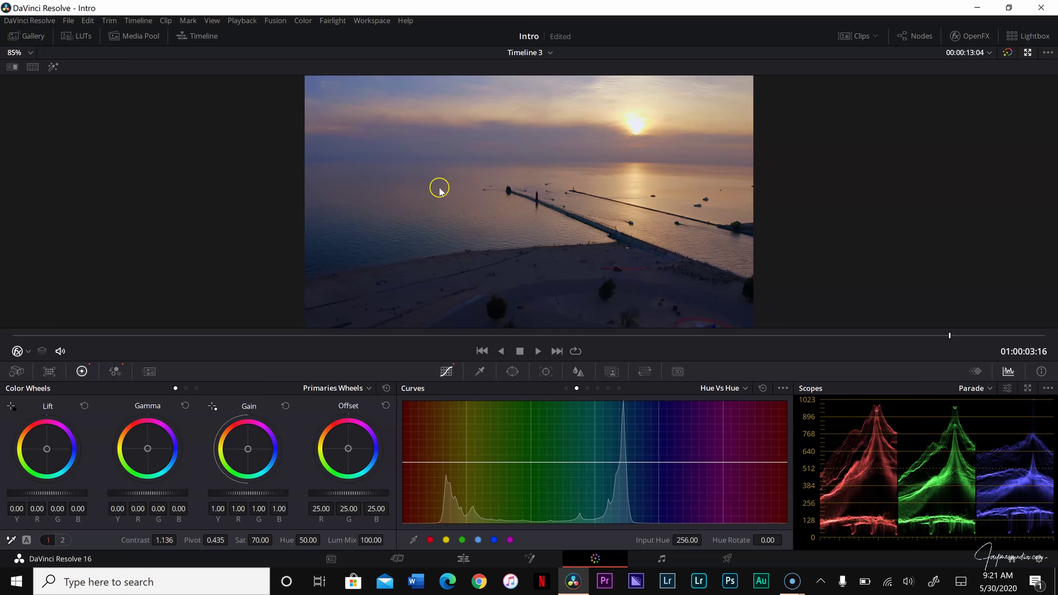
pyautogui.click(1028, 53)
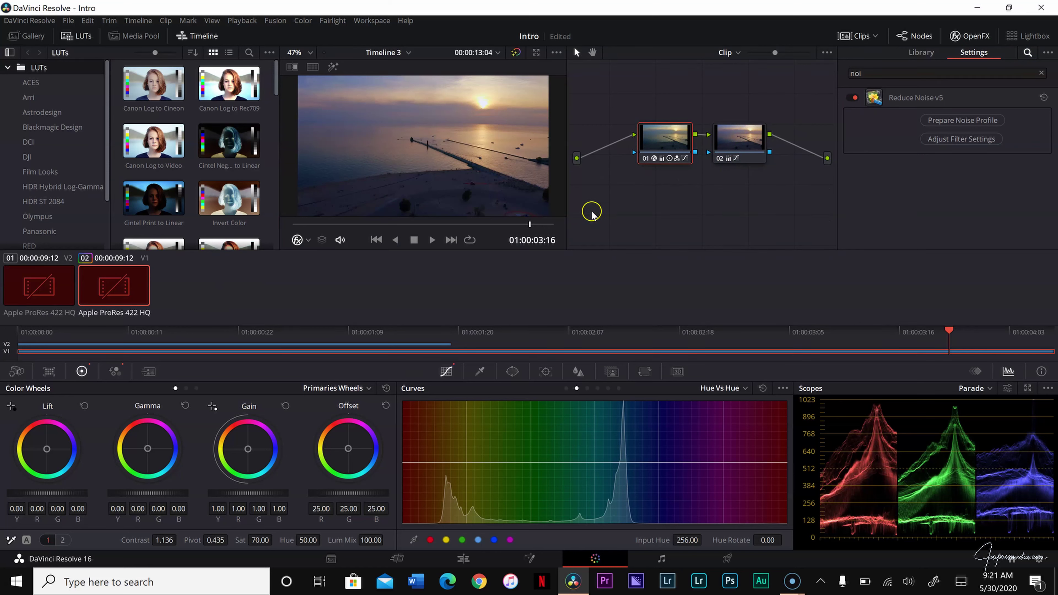
pyautogui.click(566, 388)
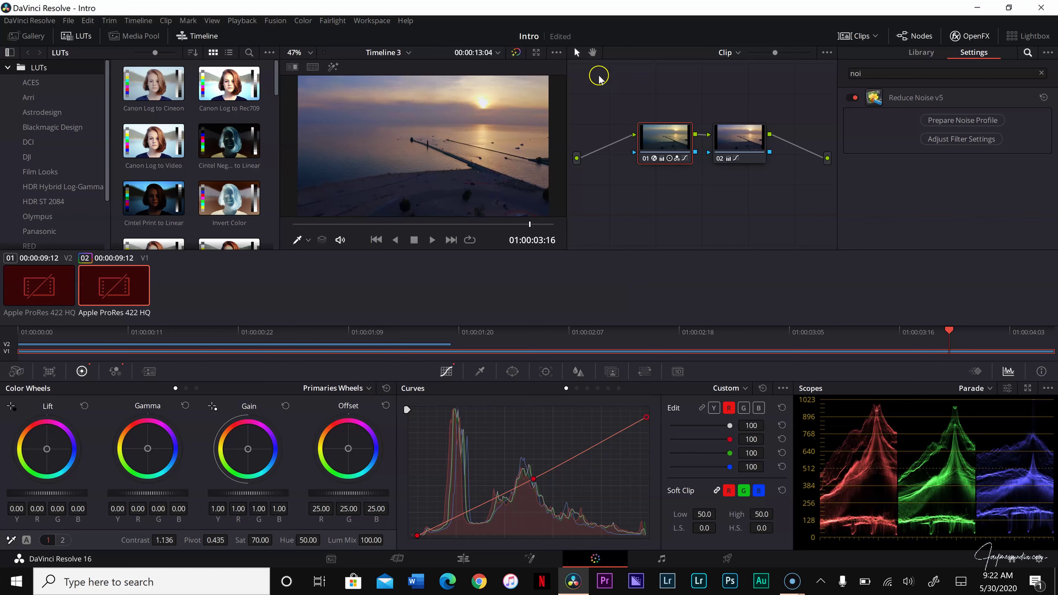
pyautogui.click(739, 141)
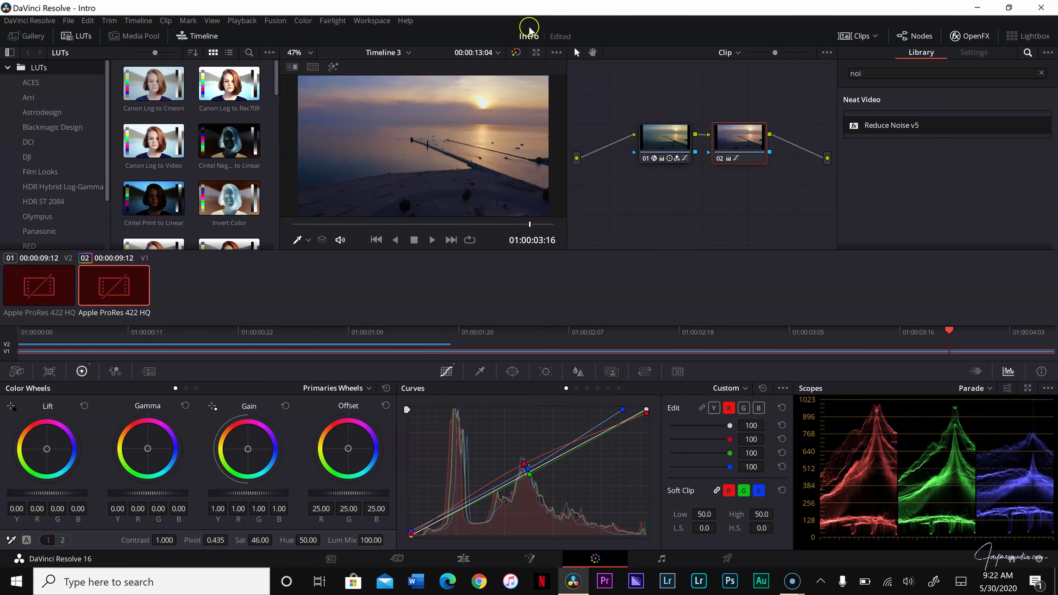
pyautogui.click(536, 54)
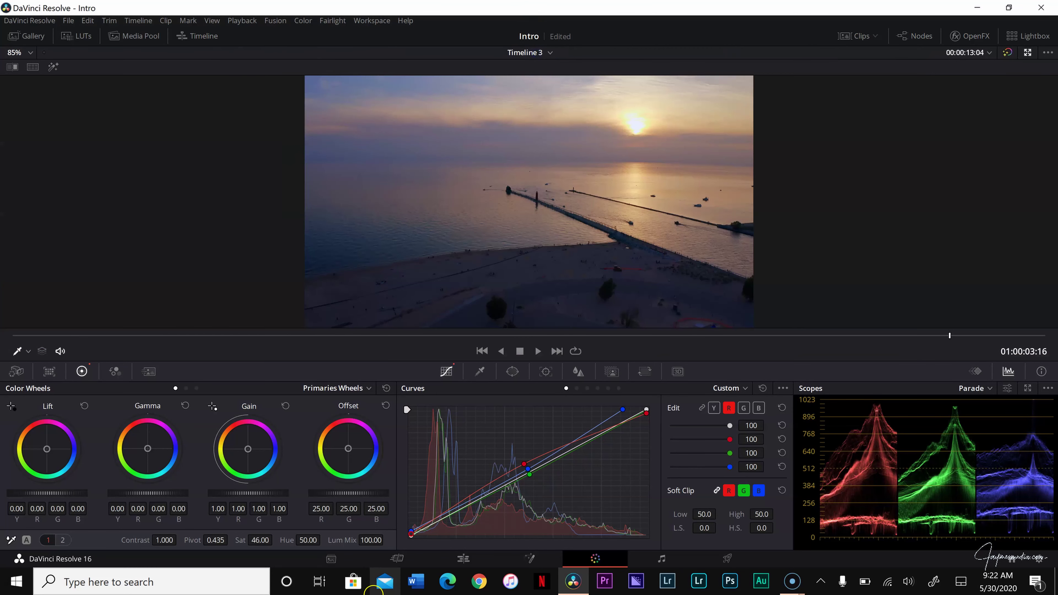
# - On the second primaries page, set Shadows to -15.00
pyautogui.click(60, 540)
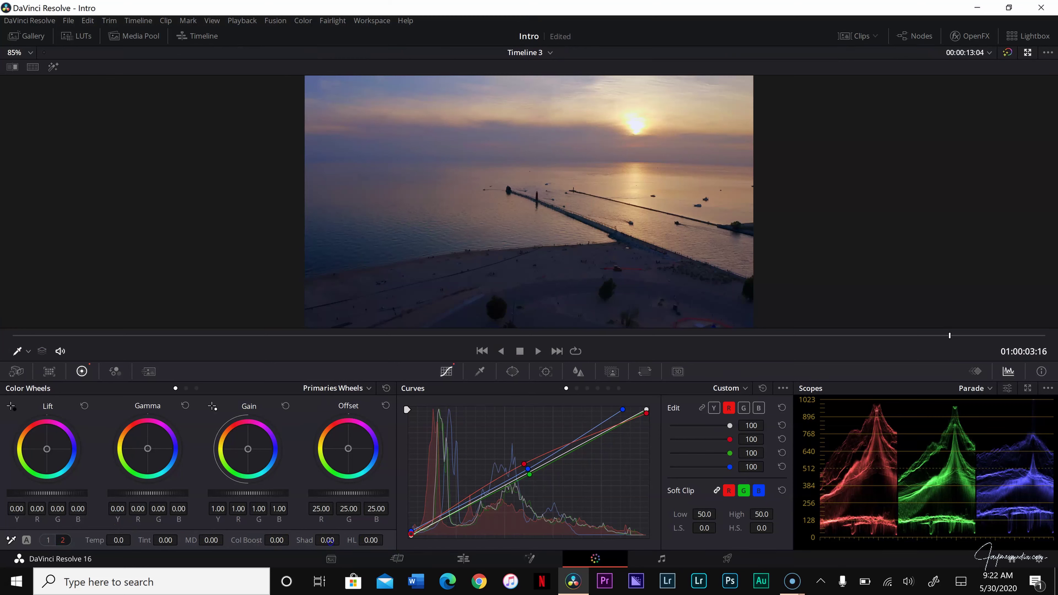
pyautogui.moveTo(322, 540); pyautogui.dragTo(314, 543)
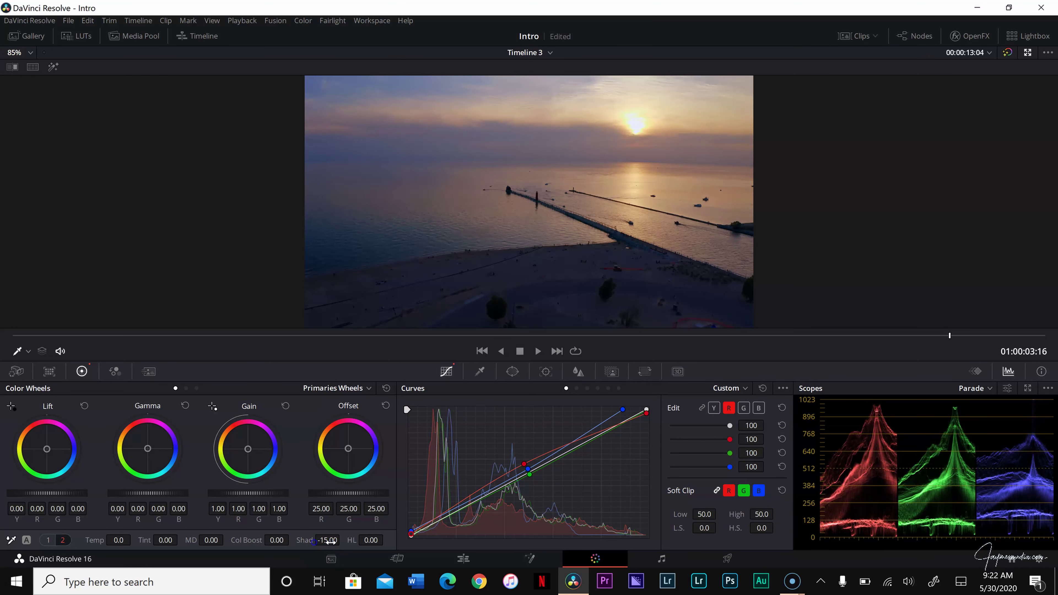